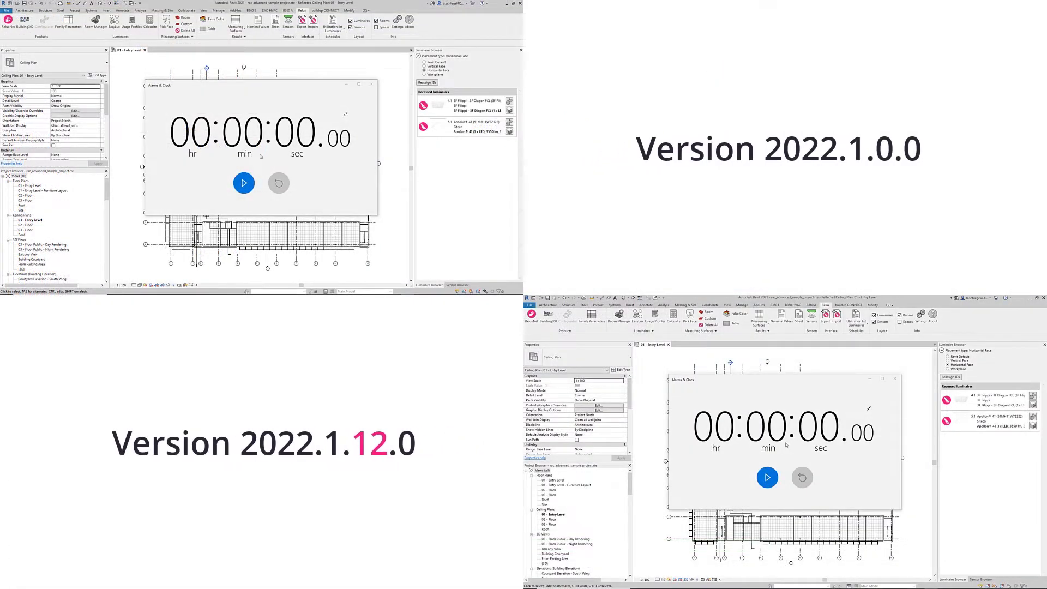
Step: Start the stopwatch and assign usage profile 5.26.2 Writing, typing, reading, data processing (500 lx) to all rooms
{"action": "left_click", "coordinate": [244, 182]}
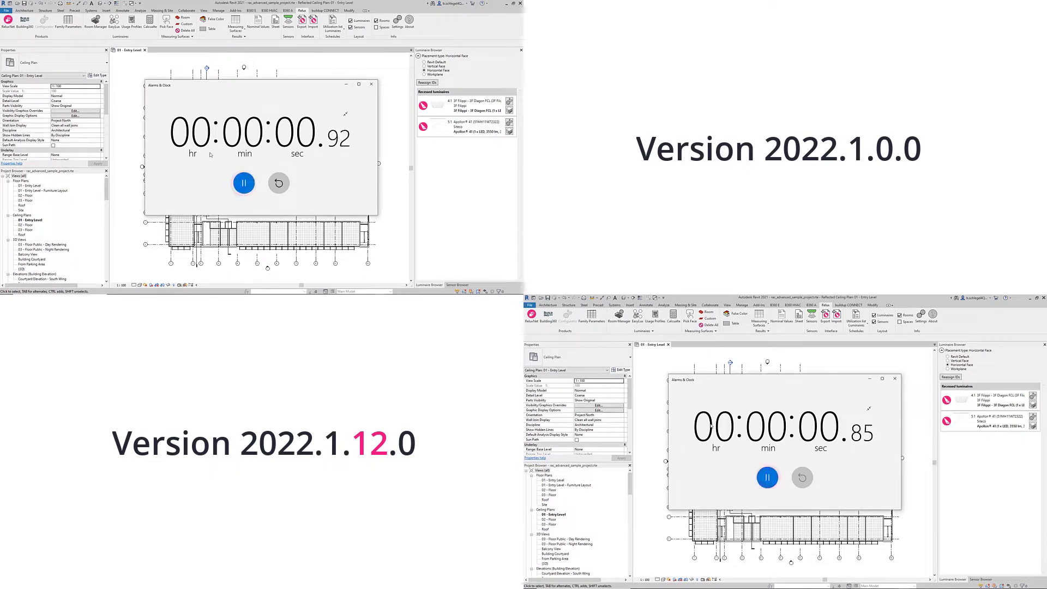
{"action": "left_click", "coordinate": [96, 30]}
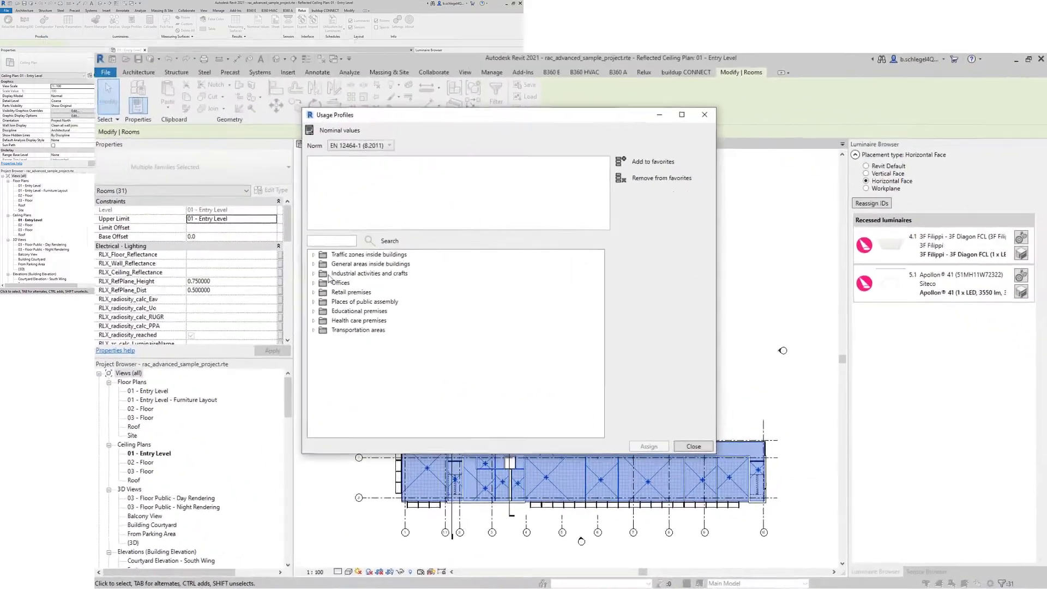
{"action": "left_click", "coordinate": [612, 407]}
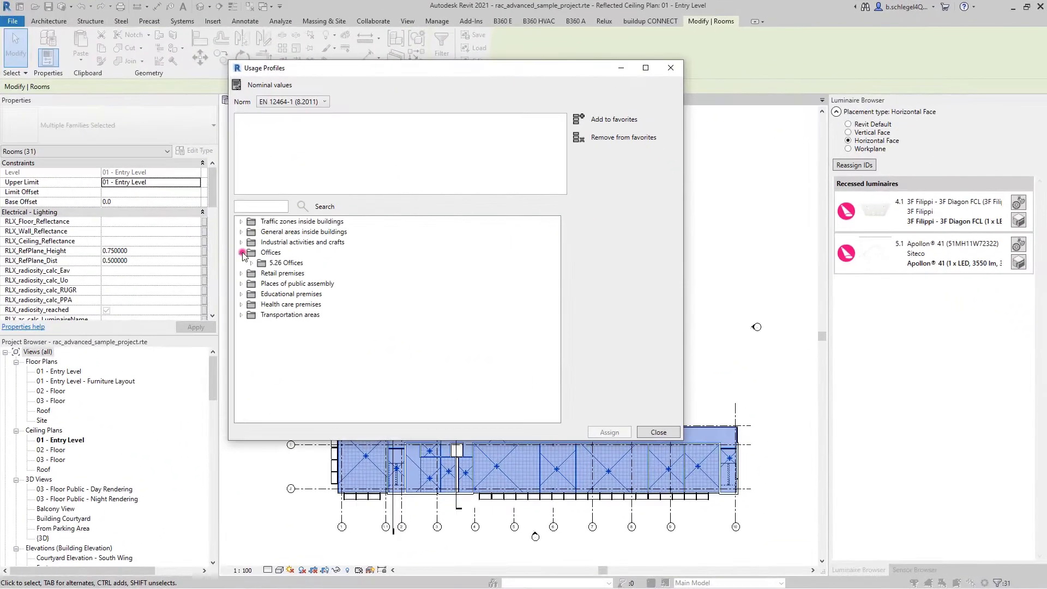
{"action": "left_click", "coordinate": [618, 412]}
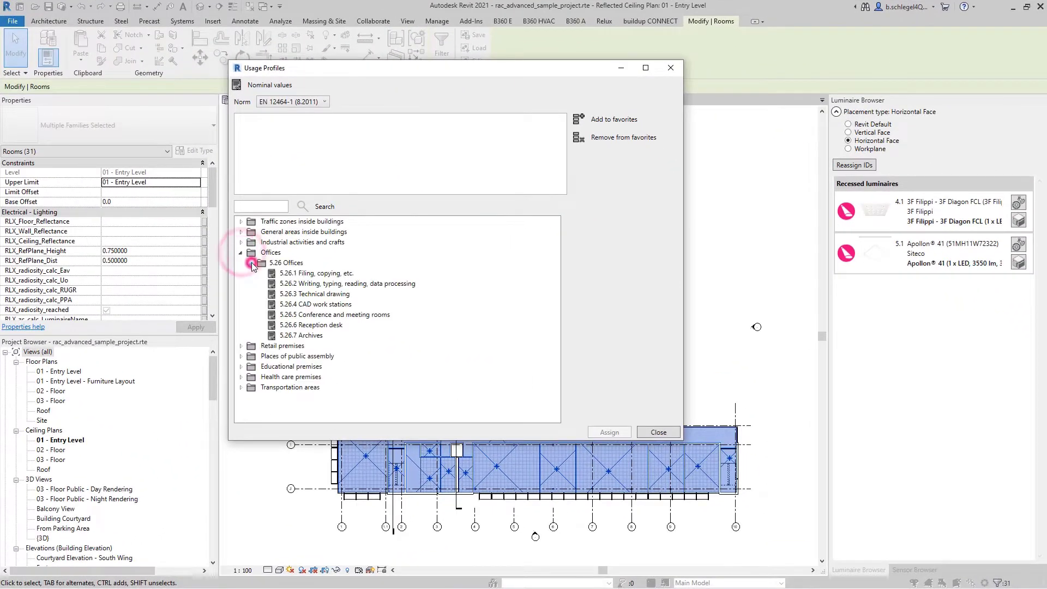
{"action": "left_click", "coordinate": [287, 283]}
{"action": "left_click", "coordinate": [605, 433]}
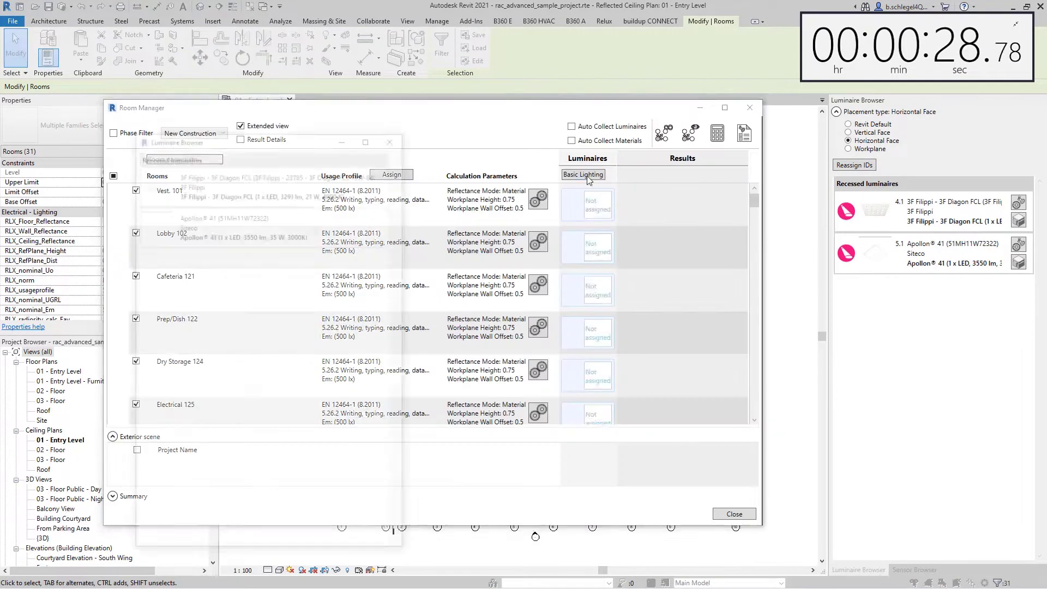
Step: Run Basic Lighting and confirm the volume prompt, placing 276 3F Filippi Diagon FCL luminaires
{"action": "left_click", "coordinate": [720, 133]}
{"action": "left_click", "coordinate": [509, 316]}
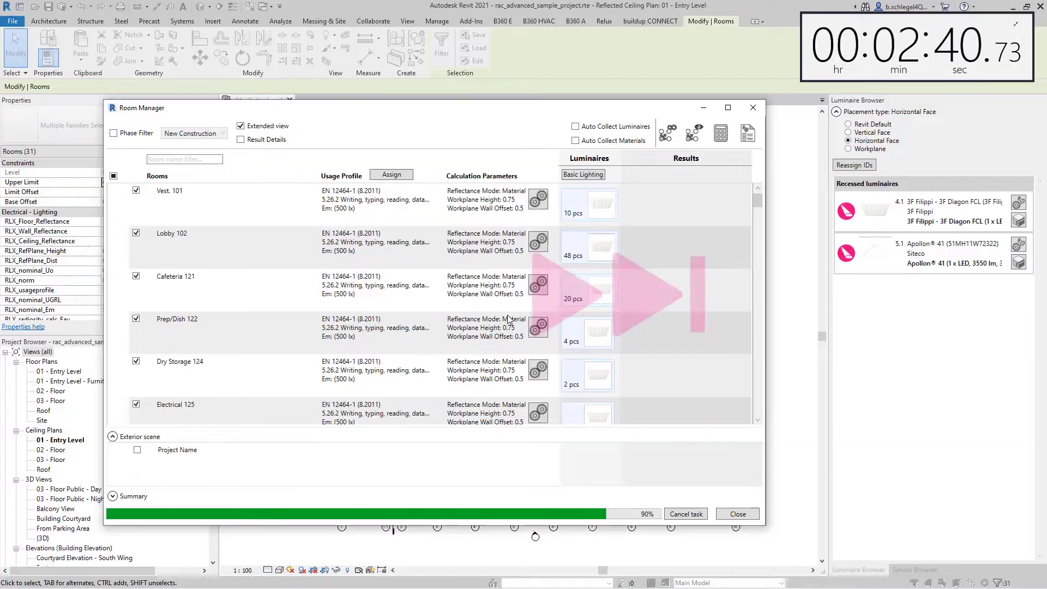
{"action": "left_click", "coordinate": [589, 301]}
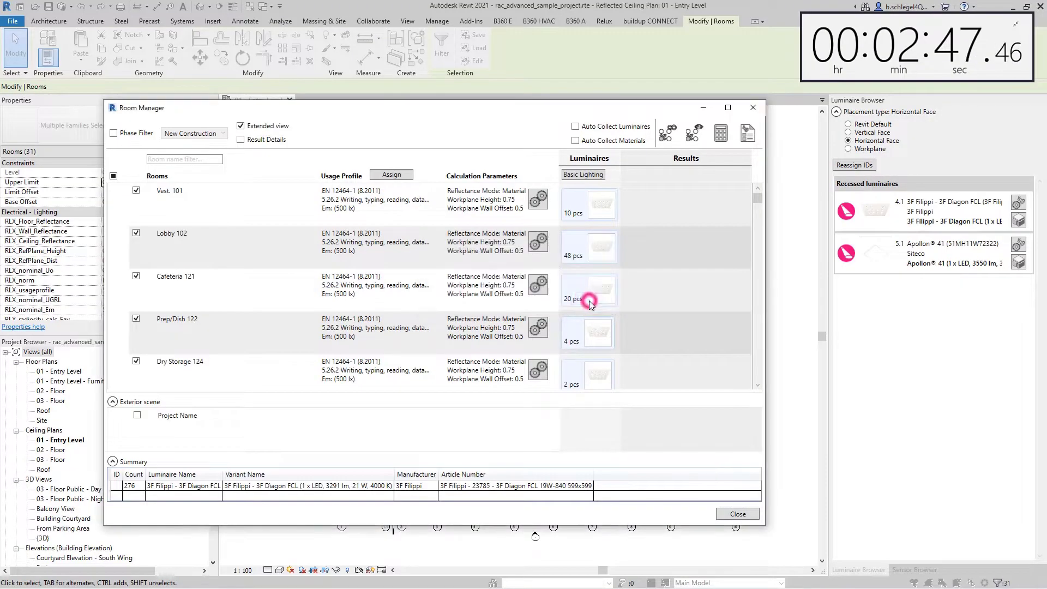
Step: Close the room manager, clear the room selection and zoom into the ceiling plan
{"action": "left_click", "coordinate": [737, 514]}
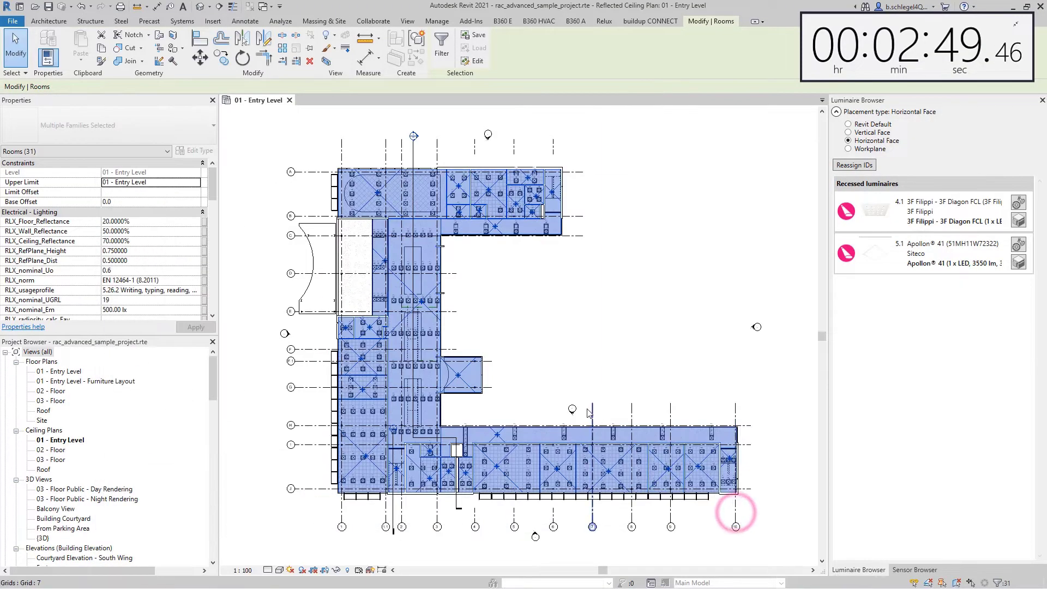
{"action": "key", "text": "Escape"}
{"action": "scroll", "coordinate": [537, 459], "scroll_direction": "up", "scroll_amount": 3}
{"action": "scroll", "coordinate": [537, 459], "scroll_direction": "up", "scroll_amount": 3}
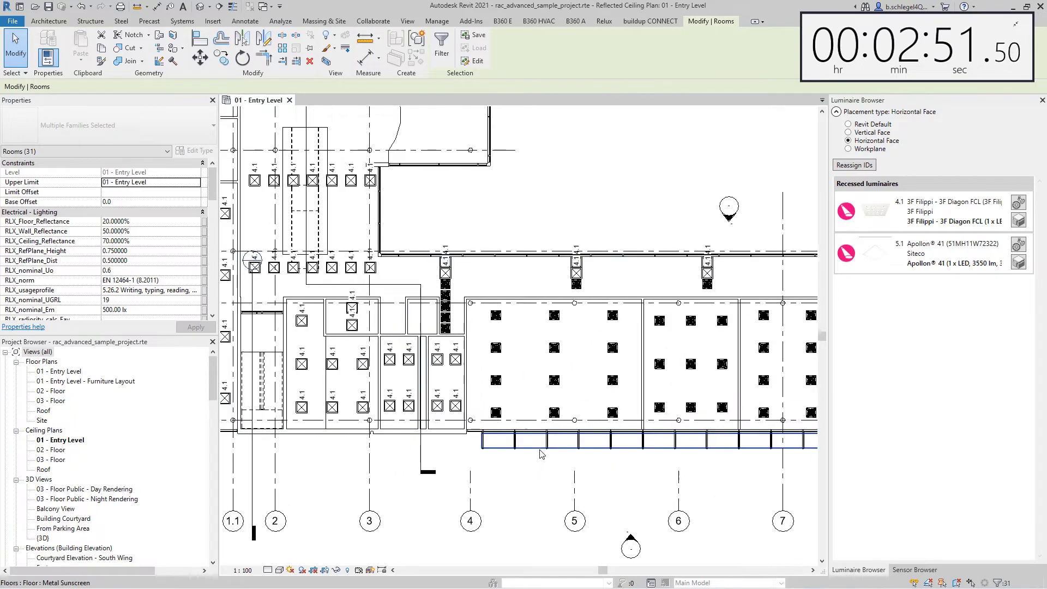
Step: Window-select the 148 elements in room Instruction 108 and launch EasyLux from the Relux tab
{"action": "left_click_drag", "start_coordinate": [442, 224], "coordinate": [532, 370]}
{"action": "left_click_drag", "start_coordinate": [556, 407], "coordinate": [681, 532]}
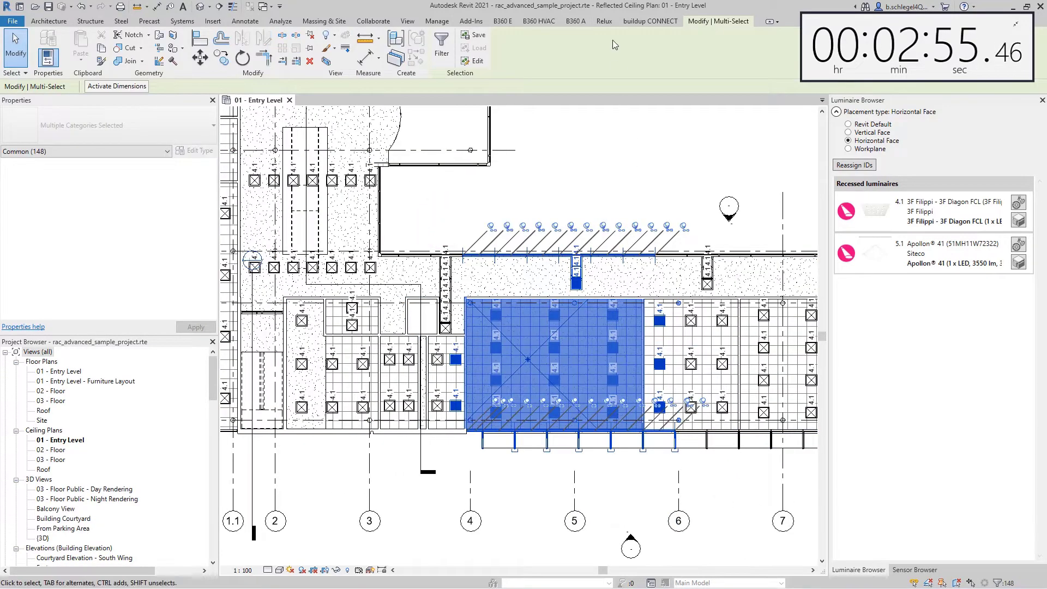
{"action": "left_click", "coordinate": [604, 21]}
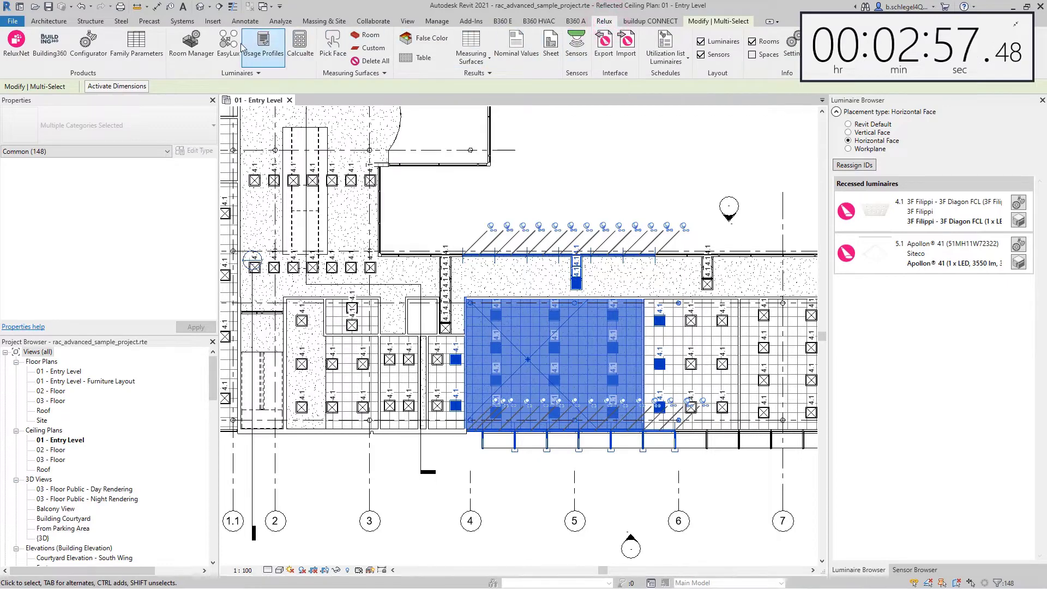
{"action": "left_click", "coordinate": [228, 44]}
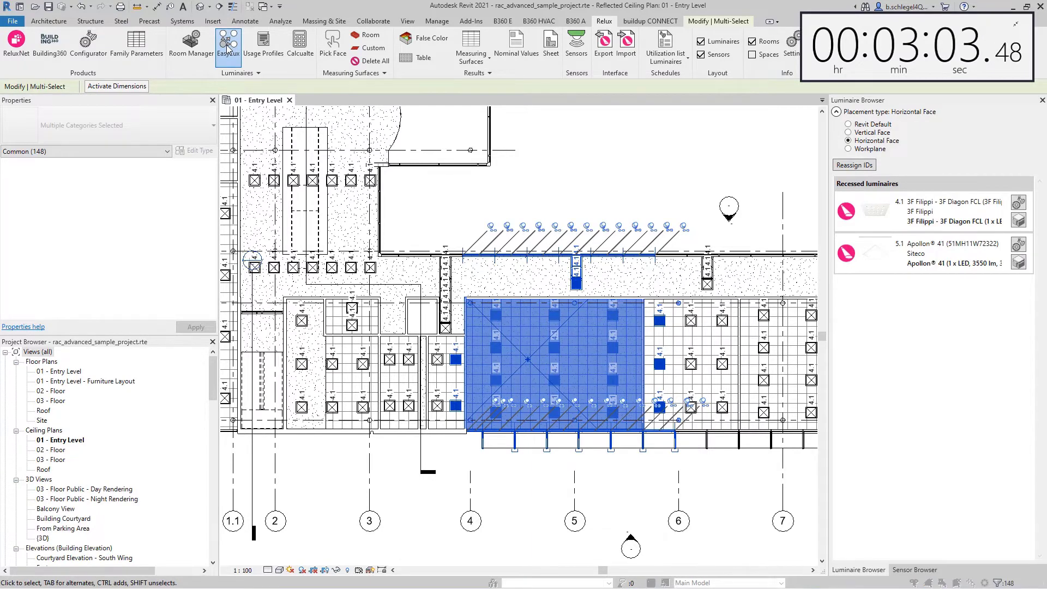
Step: Choose the Apollon® 41 luminaire family in EasyLux and stop the stopwatch
{"action": "left_click", "coordinate": [216, 54]}
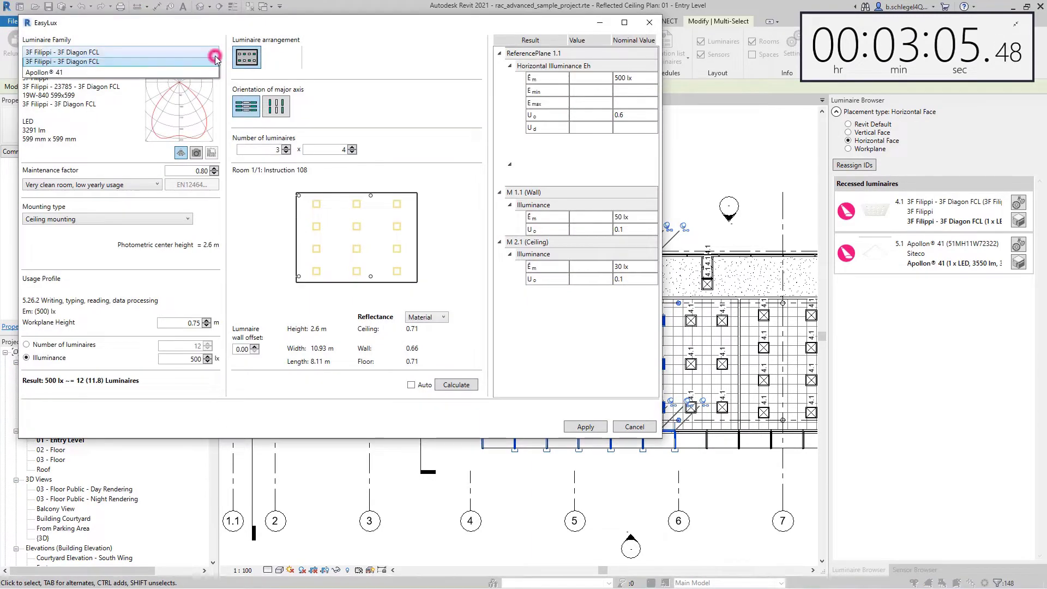
{"action": "left_click", "coordinate": [205, 76]}
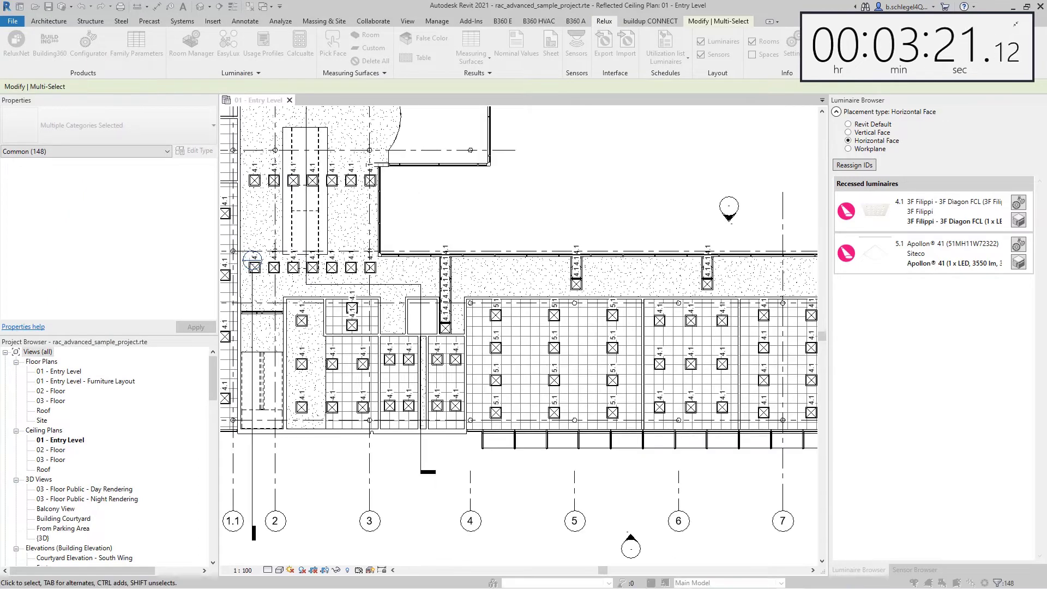
{"action": "key", "text": "alt+Tab"}
{"action": "left_click", "coordinate": [488, 366]}
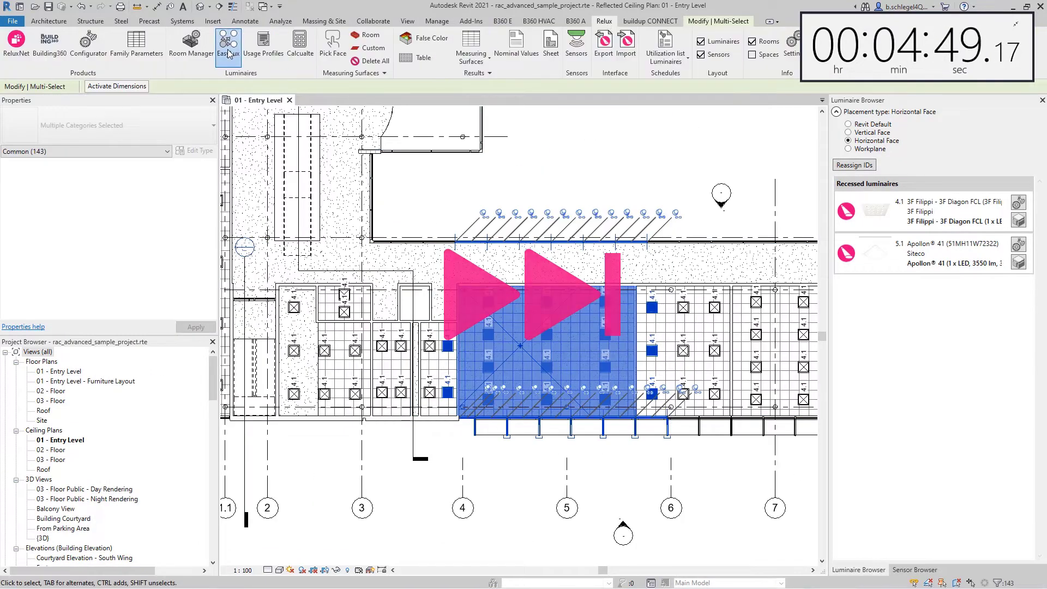
Step: Reopen EasyLux, pick Apollon® 41 again, calculate the room's illuminance and stop the stopwatch
{"action": "left_click", "coordinate": [241, 80]}
{"action": "left_click", "coordinate": [232, 104]}
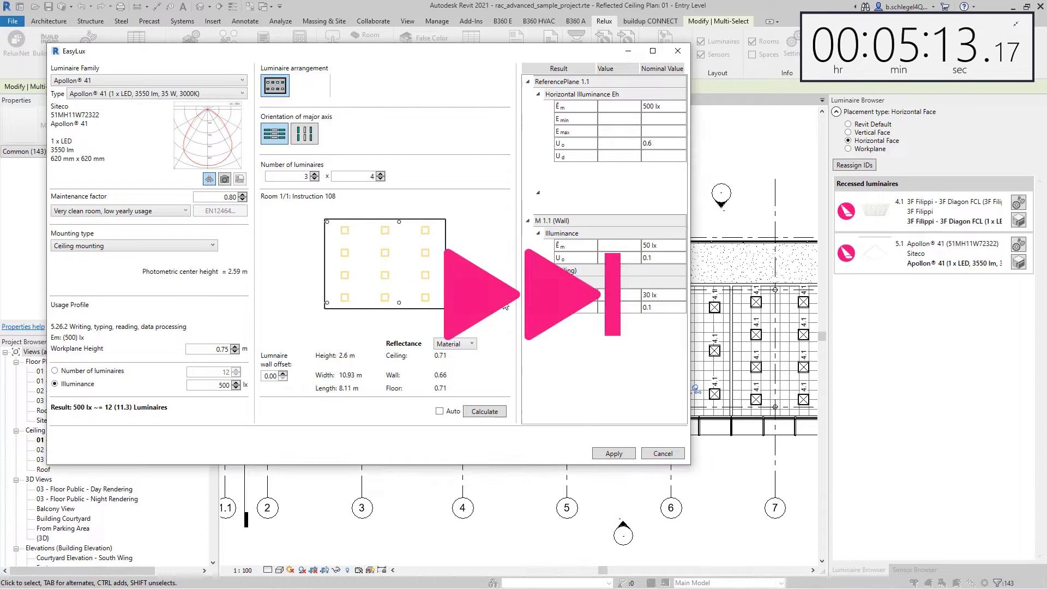
{"action": "left_click", "coordinate": [484, 413]}
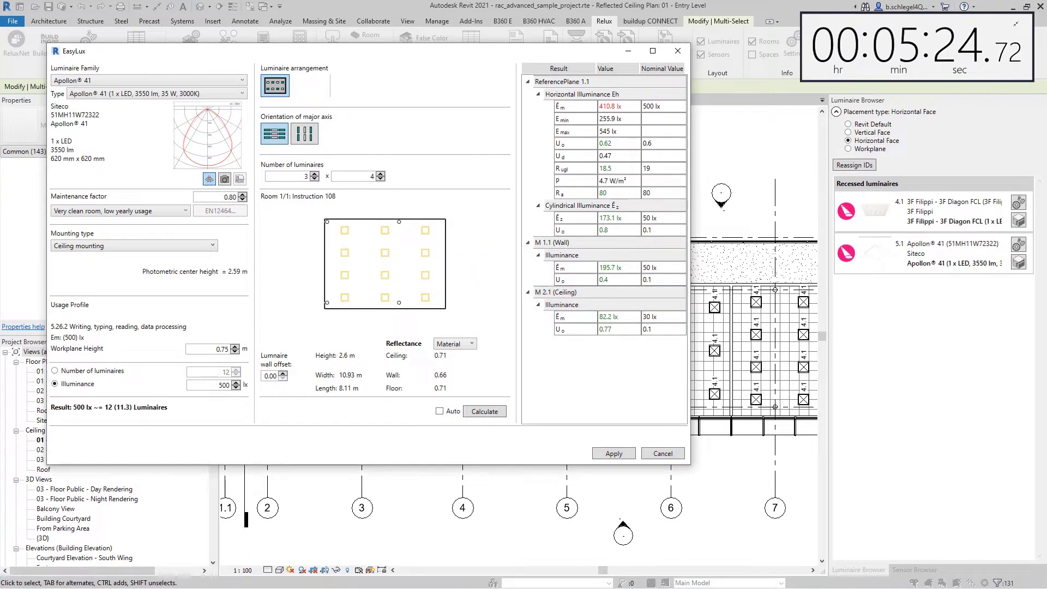
{"action": "key", "text": "alt+Tab"}
{"action": "left_click", "coordinate": [487, 368]}
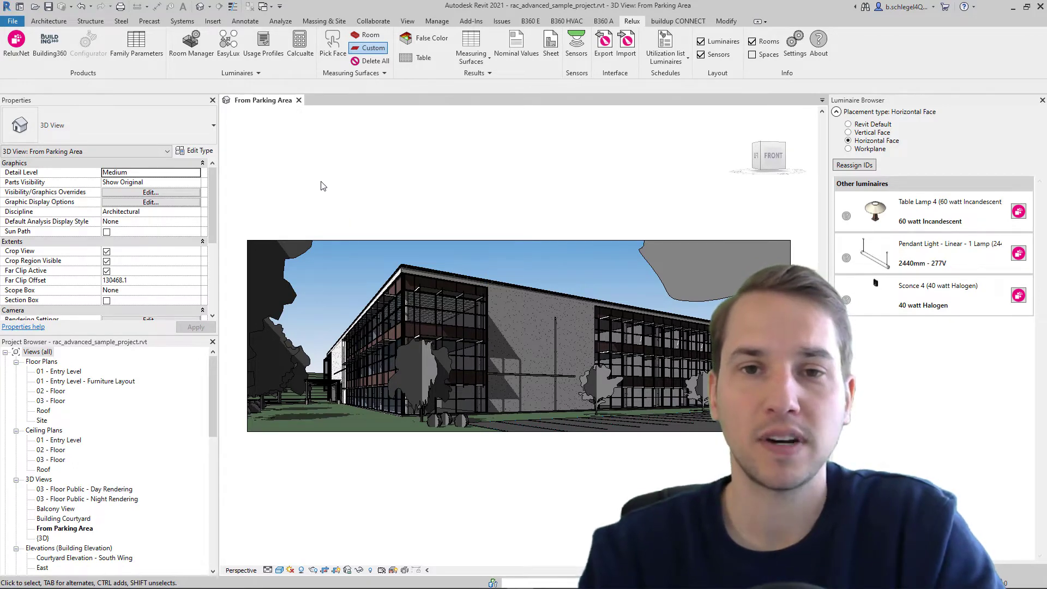
Step: In the Room Manager, browse the room list and turn off Auto Collect Luminaires
{"action": "left_click", "coordinate": [196, 49]}
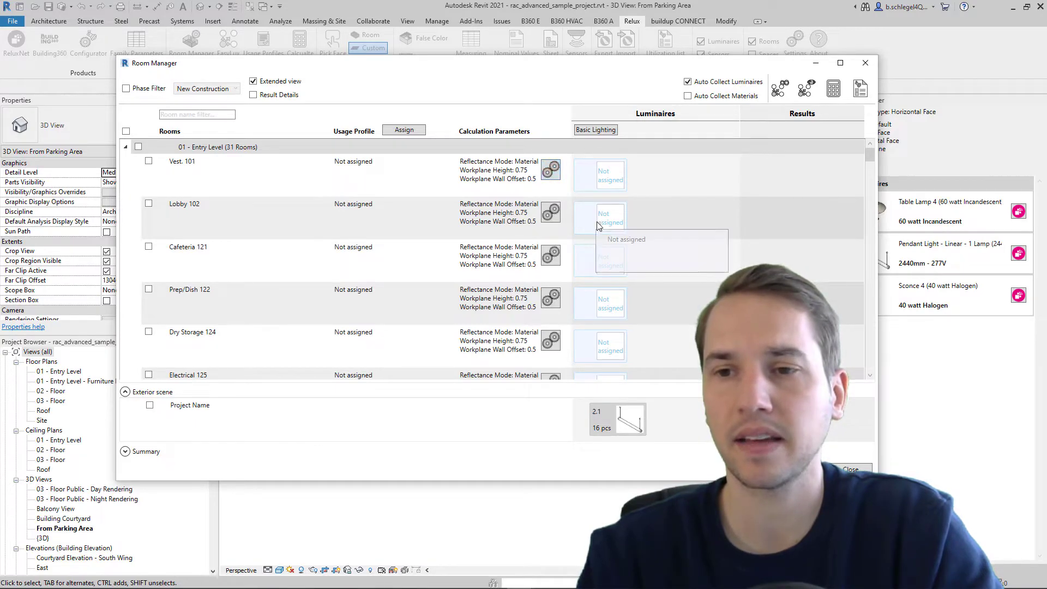
{"action": "scroll", "coordinate": [633, 205], "scroll_direction": "down", "scroll_amount": 4}
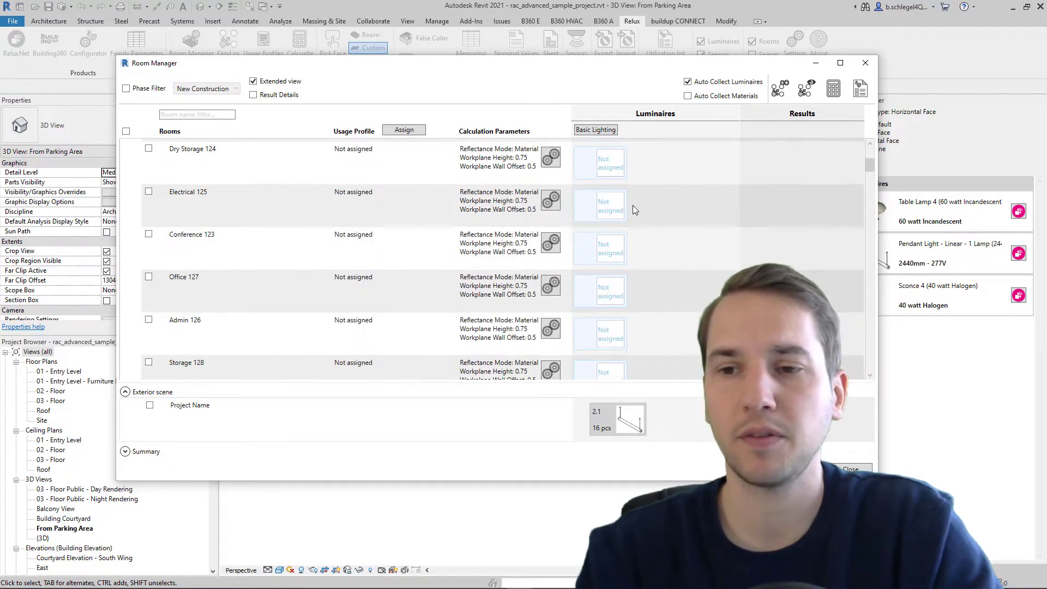
{"action": "scroll", "coordinate": [632, 205], "scroll_direction": "down", "scroll_amount": 5}
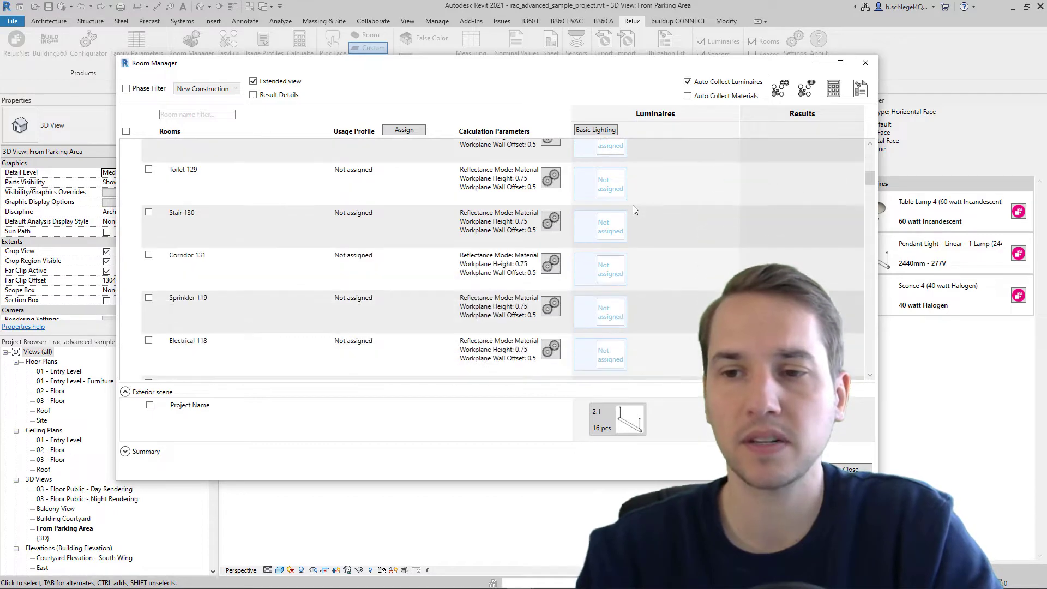
{"action": "scroll", "coordinate": [633, 205], "scroll_direction": "up", "scroll_amount": 9}
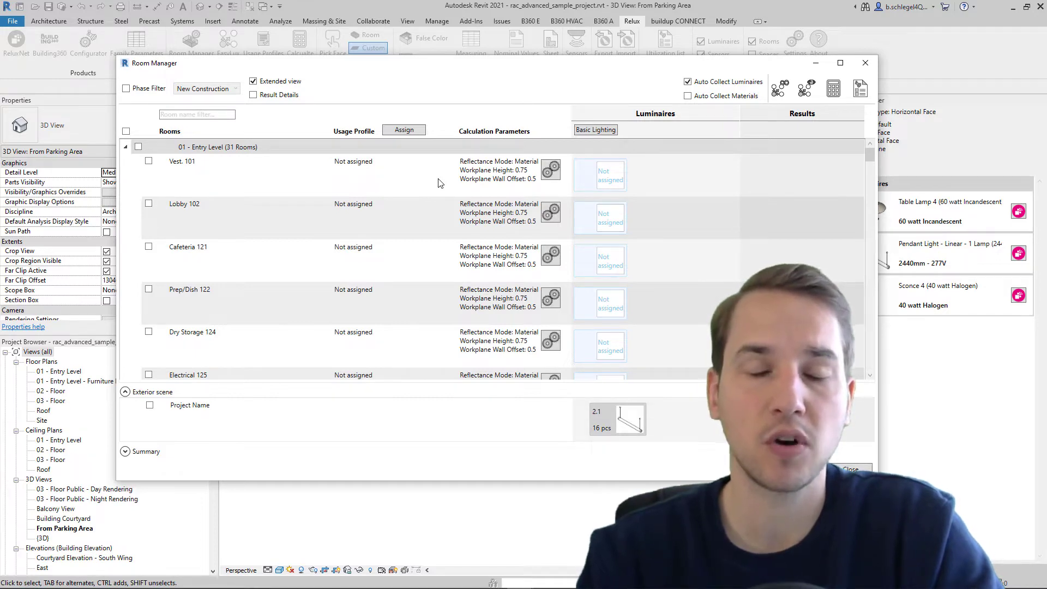
{"action": "left_click", "coordinate": [688, 82]}
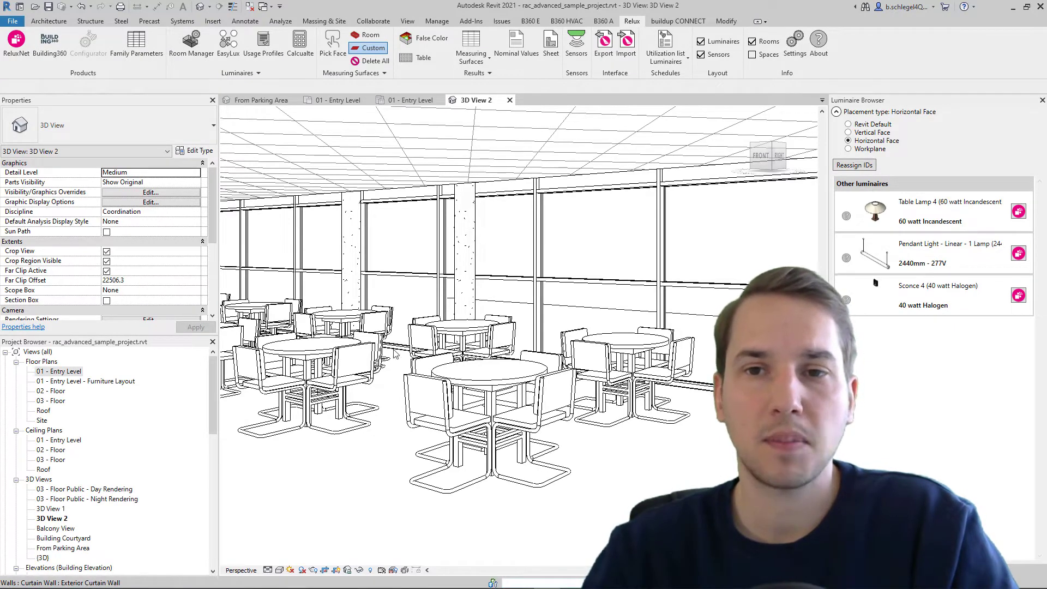
Step: Expand the Measuring Surfaces panel showing face offset 5 mm and surrounding 500 mm
{"action": "left_click", "coordinate": [349, 73]}
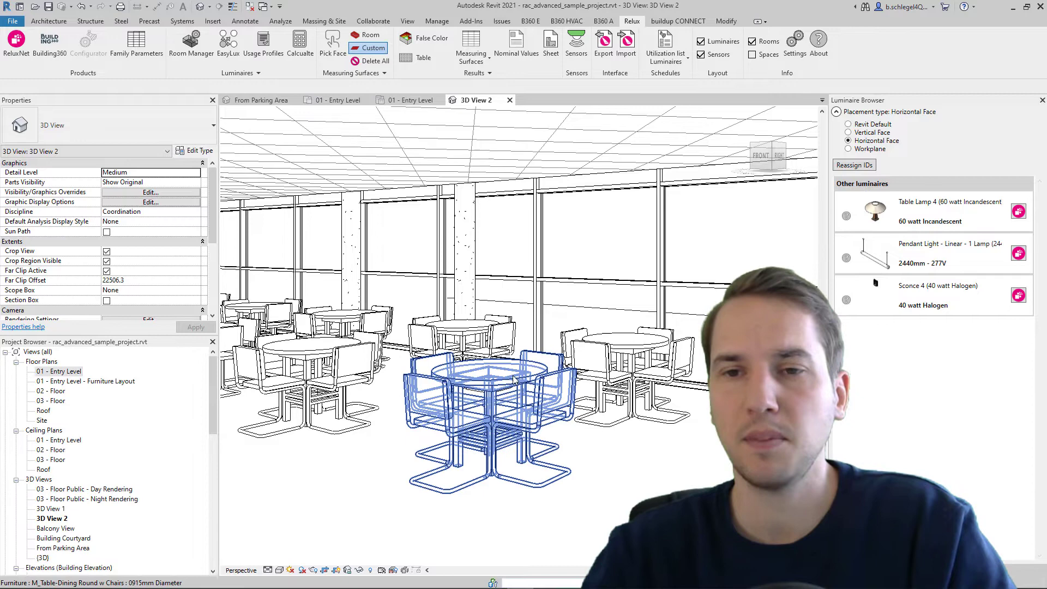
{"action": "left_click", "coordinate": [349, 73]}
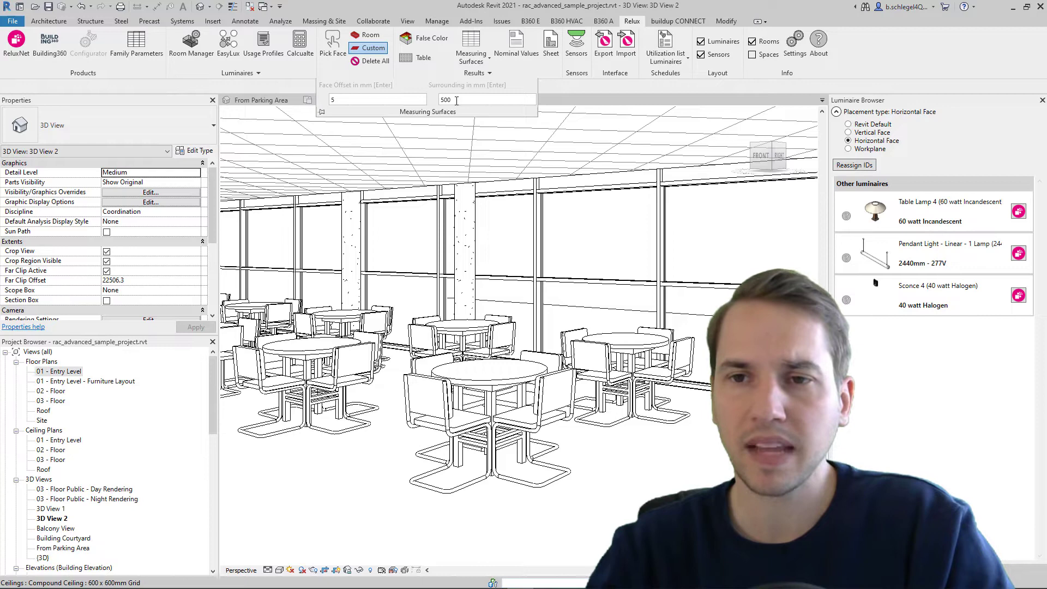
Step: Change the measuring surfaces' Surrounding from 500 to 200 mm and reopen the panel to confirm
{"action": "left_click", "coordinate": [457, 100]}
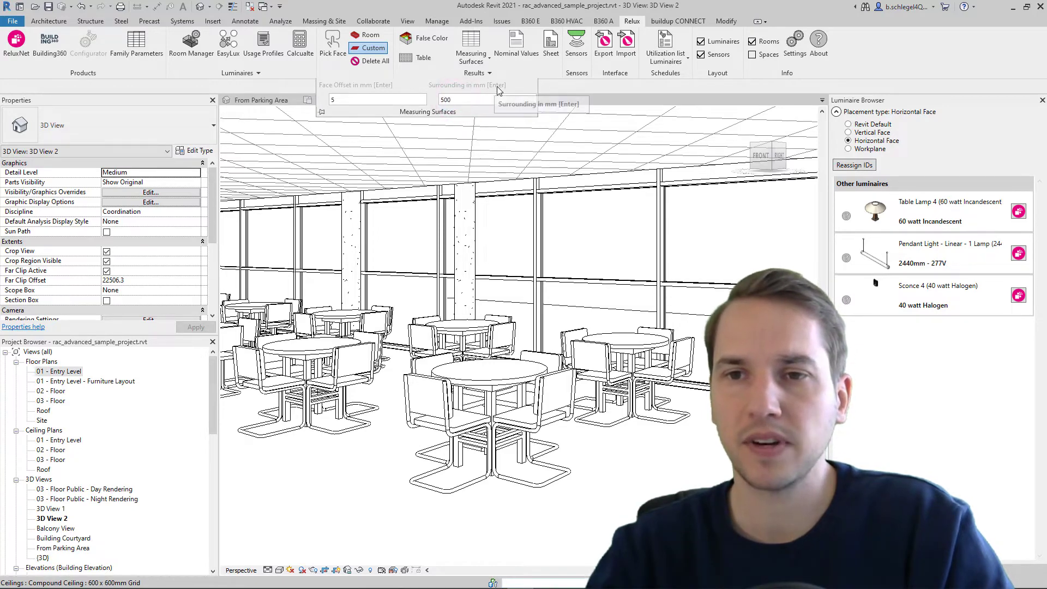
{"action": "double_click", "coordinate": [460, 100]}
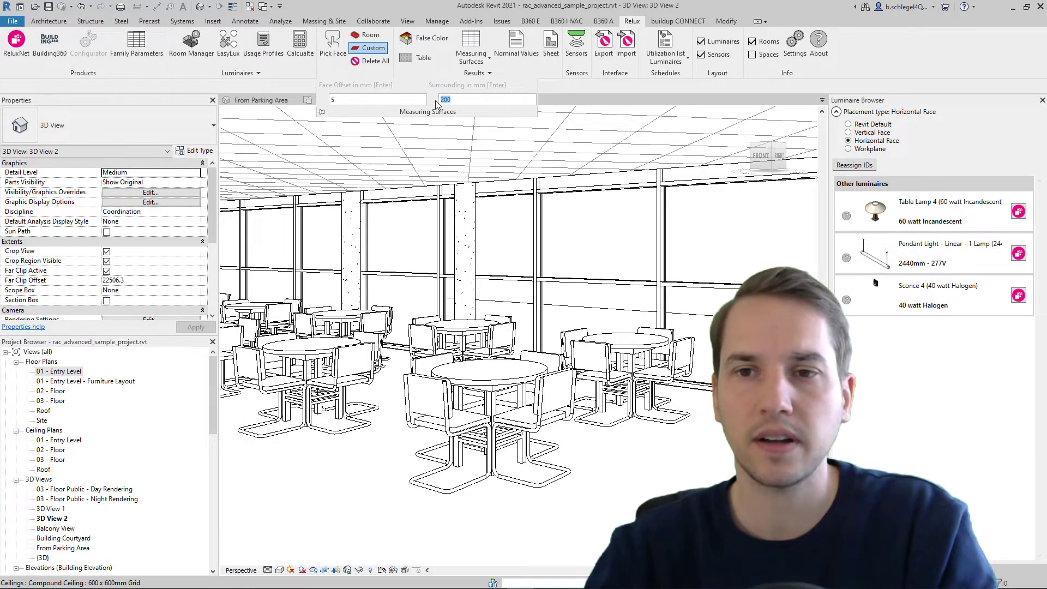
{"action": "left_click", "coordinate": [623, 461]}
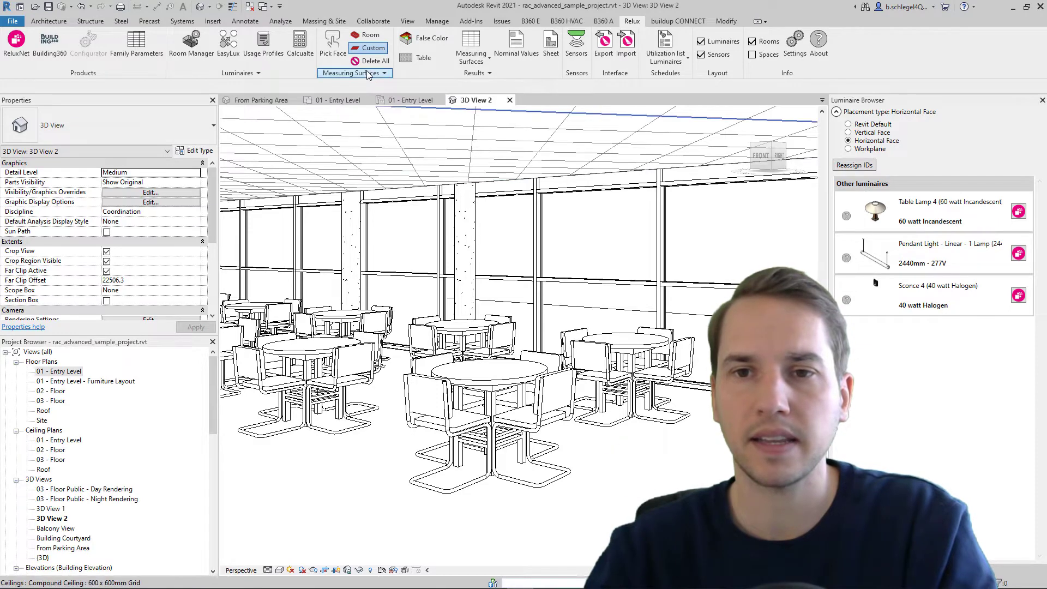
{"action": "left_click", "coordinate": [368, 75]}
{"action": "left_click", "coordinate": [458, 99]}
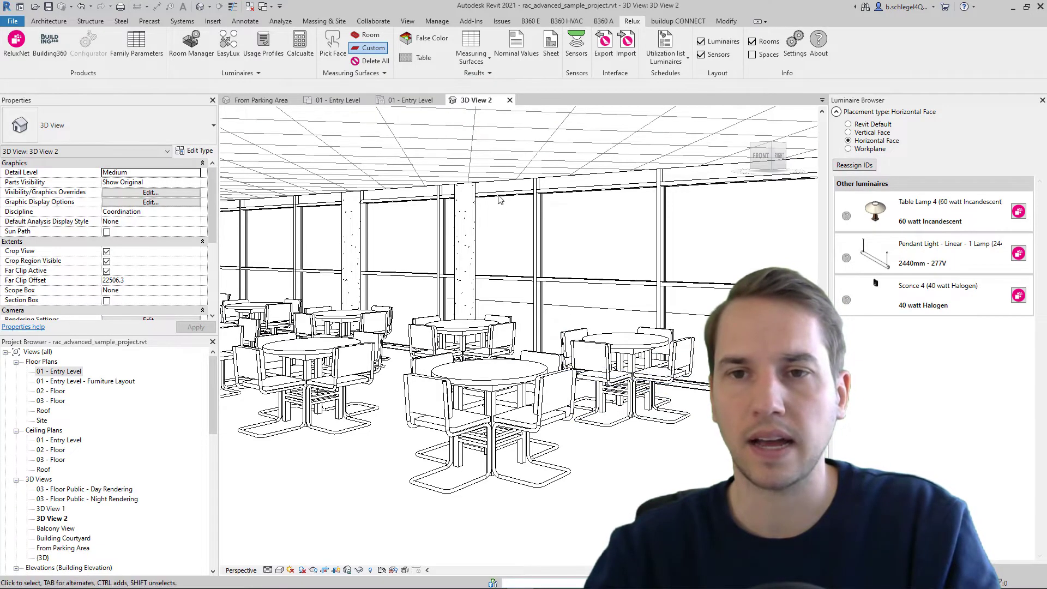
{"action": "left_click", "coordinate": [359, 73]}
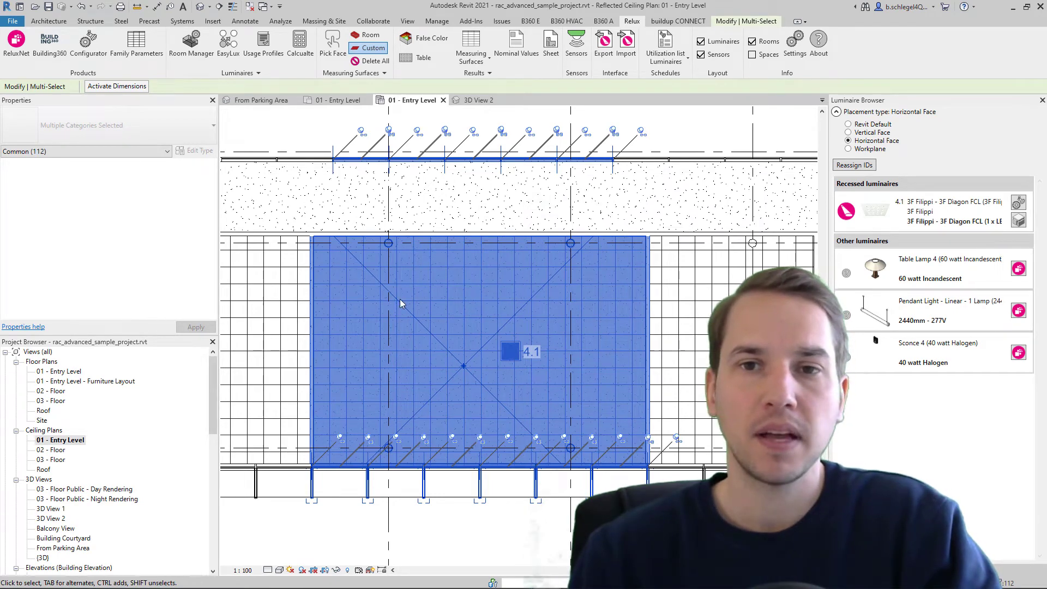
{"action": "left_click", "coordinate": [300, 53]}
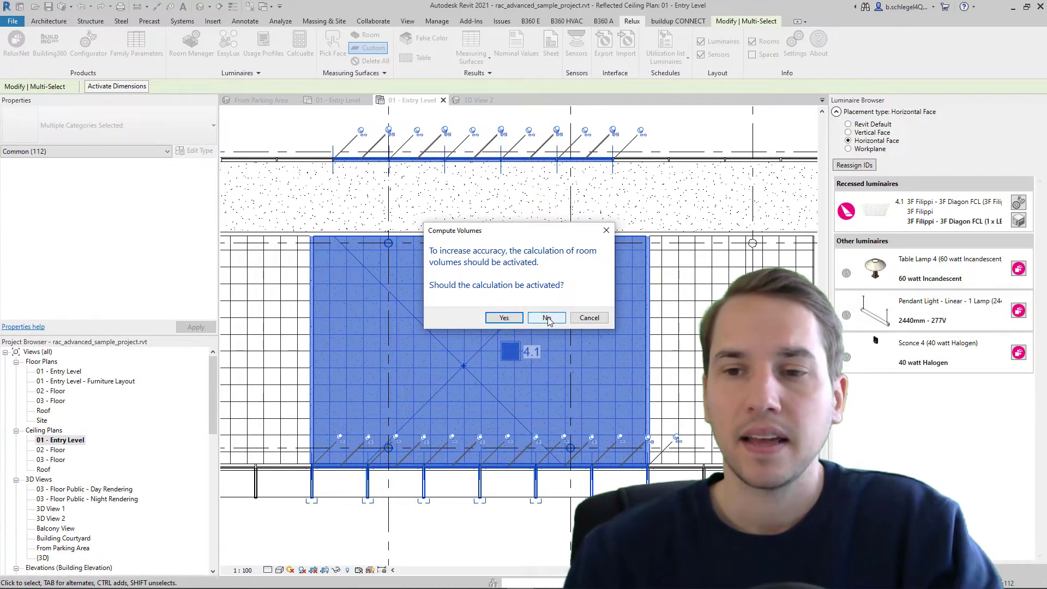
{"action": "left_click", "coordinate": [595, 318]}
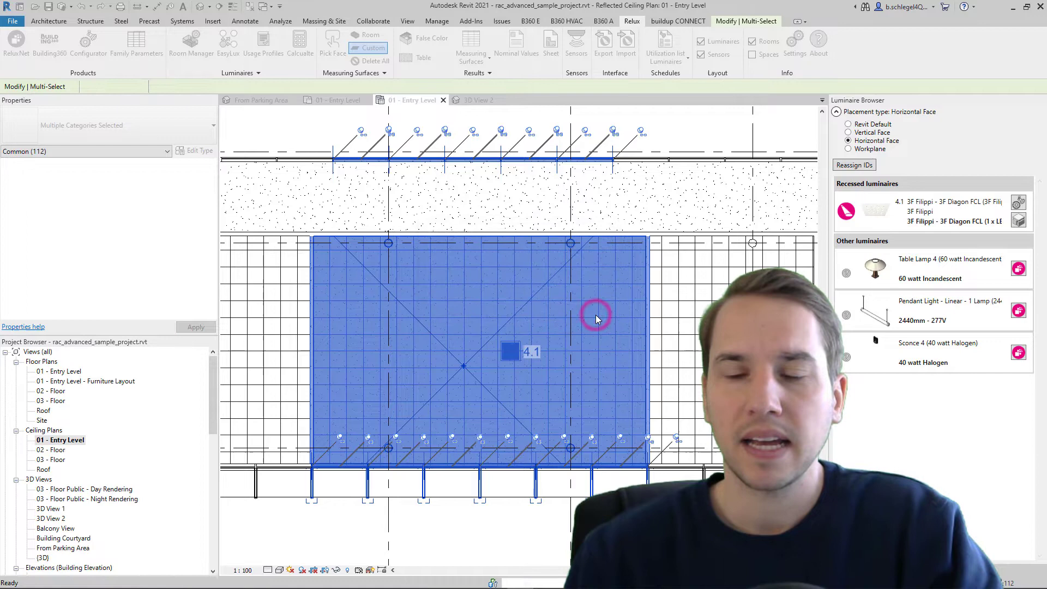
{"action": "left_click", "coordinate": [596, 319]}
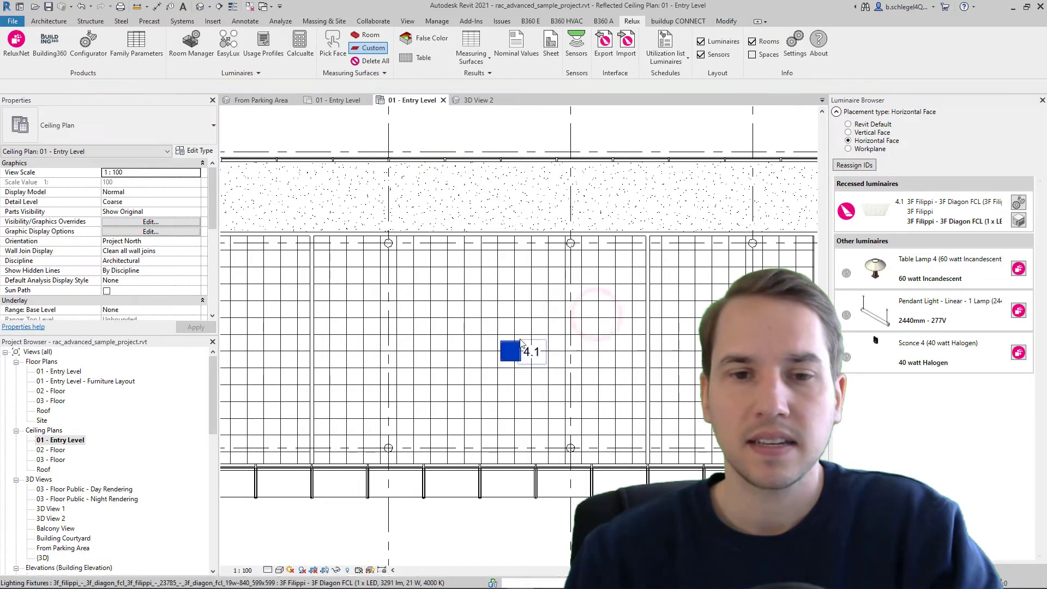
Step: Open the 01 - Entry Level floor plan, then Section Through Main Stair from its section head
{"action": "double_click", "coordinate": [70, 372]}
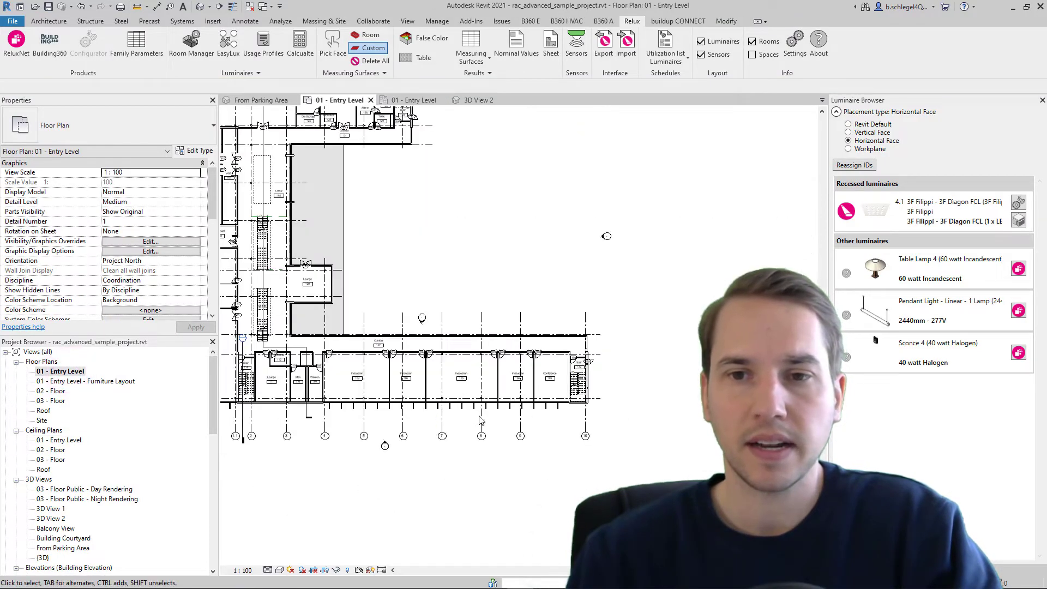
{"action": "scroll", "coordinate": [363, 304], "scroll_direction": "up", "scroll_amount": 5}
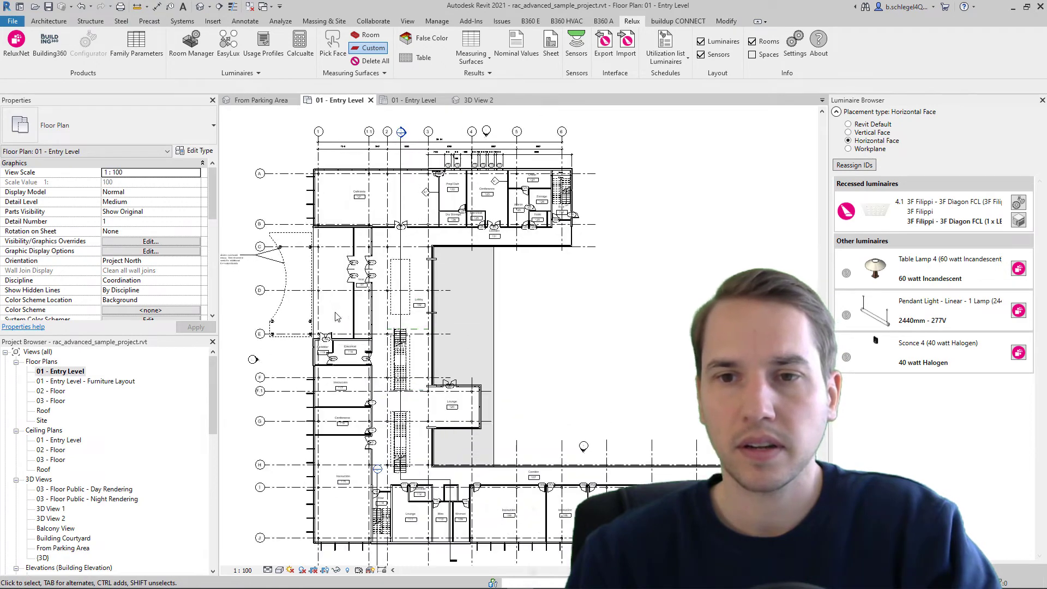
{"action": "double_click", "coordinate": [402, 133]}
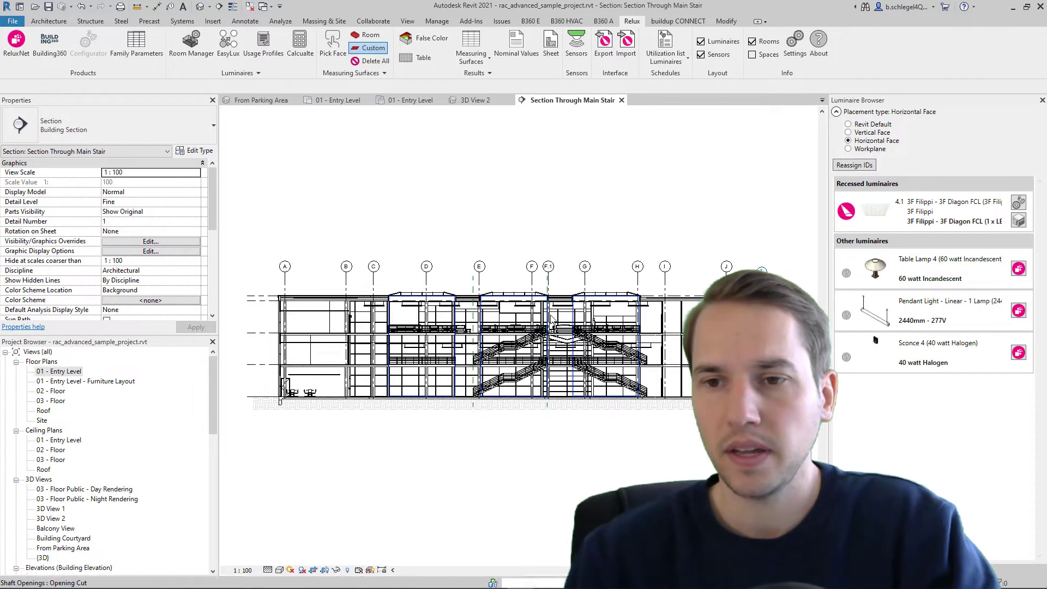
{"action": "scroll", "coordinate": [561, 319], "scroll_direction": "up", "scroll_amount": 2}
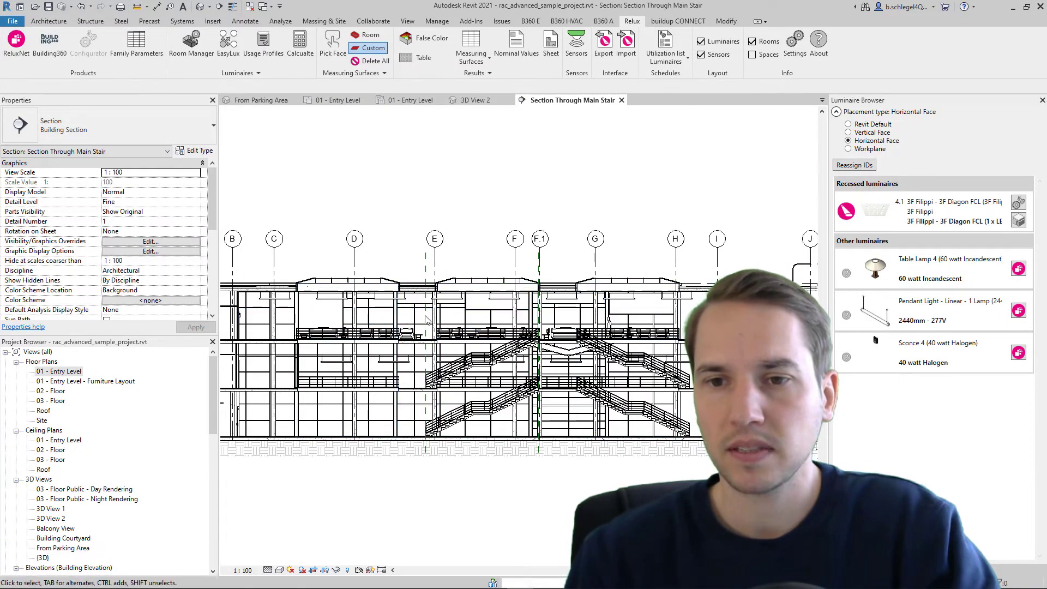
Step: Stretch the third-floor Lobby 318 room's top up to the roof, giving a 5003.6 limit offset
{"action": "left_click", "coordinate": [468, 318]}
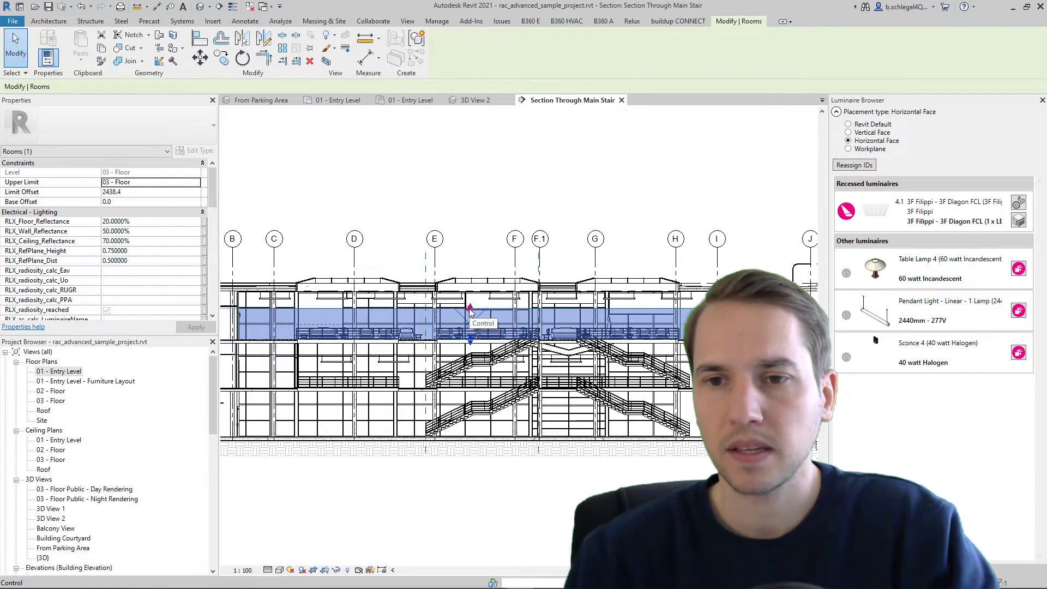
{"action": "left_click_drag", "start_coordinate": [470, 312], "coordinate": [472, 277]}
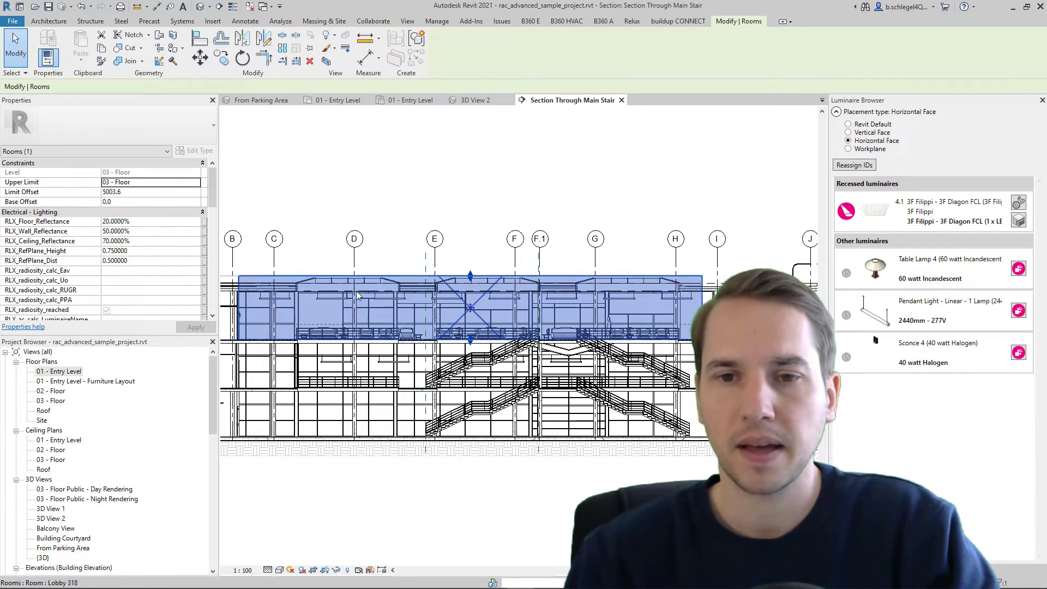
{"action": "scroll", "coordinate": [381, 333], "scroll_direction": "up", "scroll_amount": 2}
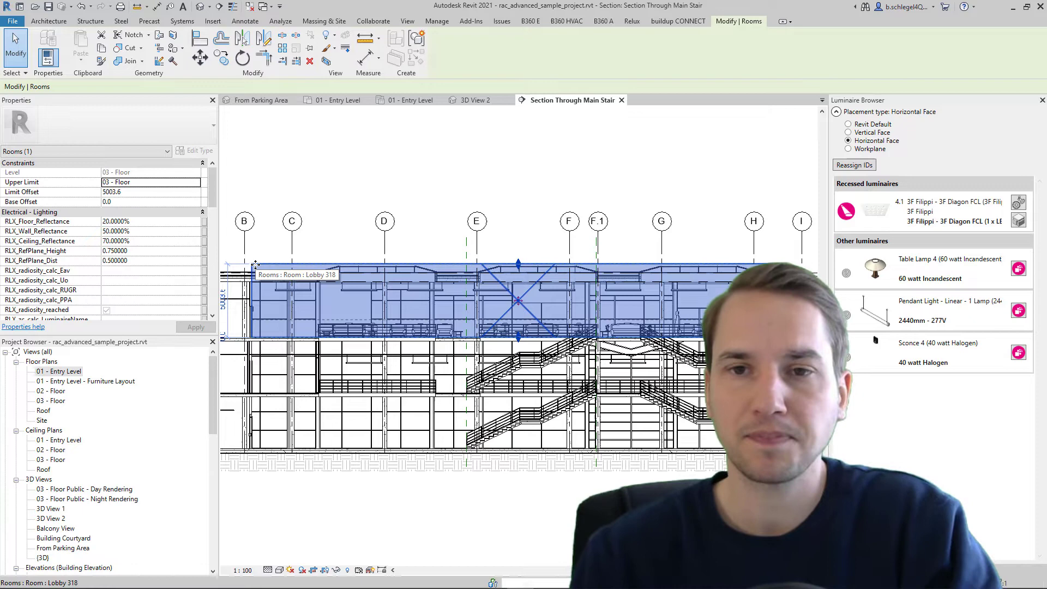
{"action": "left_click", "coordinate": [49, 20]}
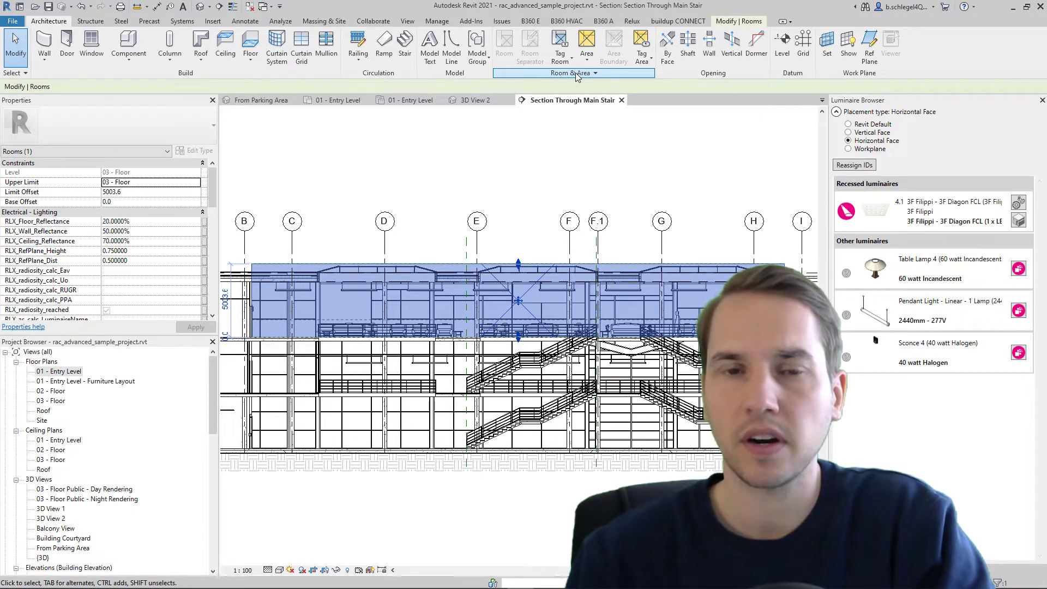
Step: Set Area and Volume Computations to Areas and Volumes and confirm the dialog
{"action": "left_click", "coordinate": [575, 73]}
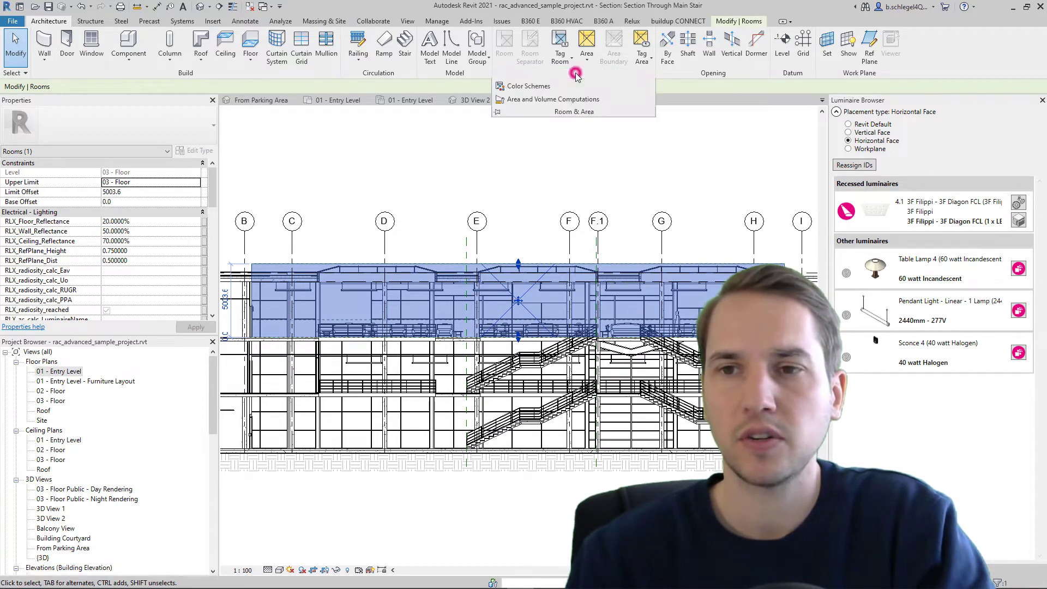
{"action": "left_click", "coordinate": [546, 100]}
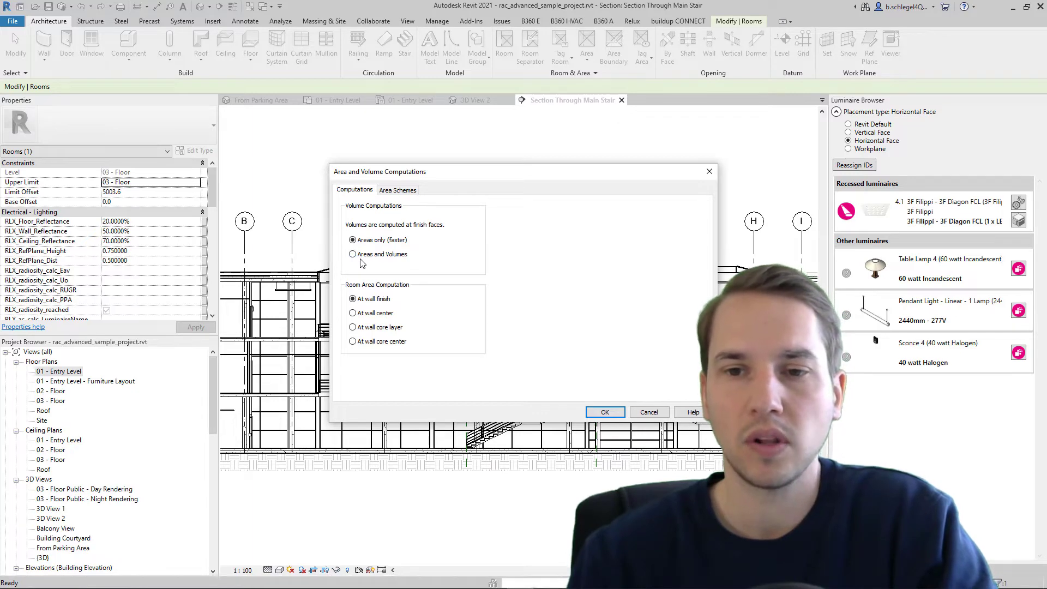
{"action": "left_click", "coordinate": [353, 254]}
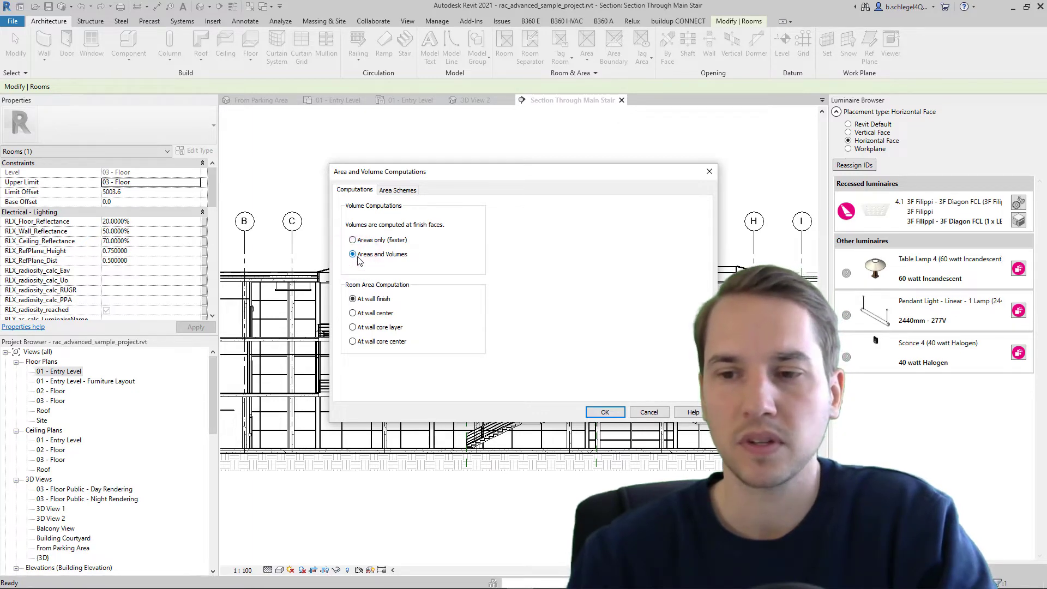
{"action": "left_click", "coordinate": [604, 412]}
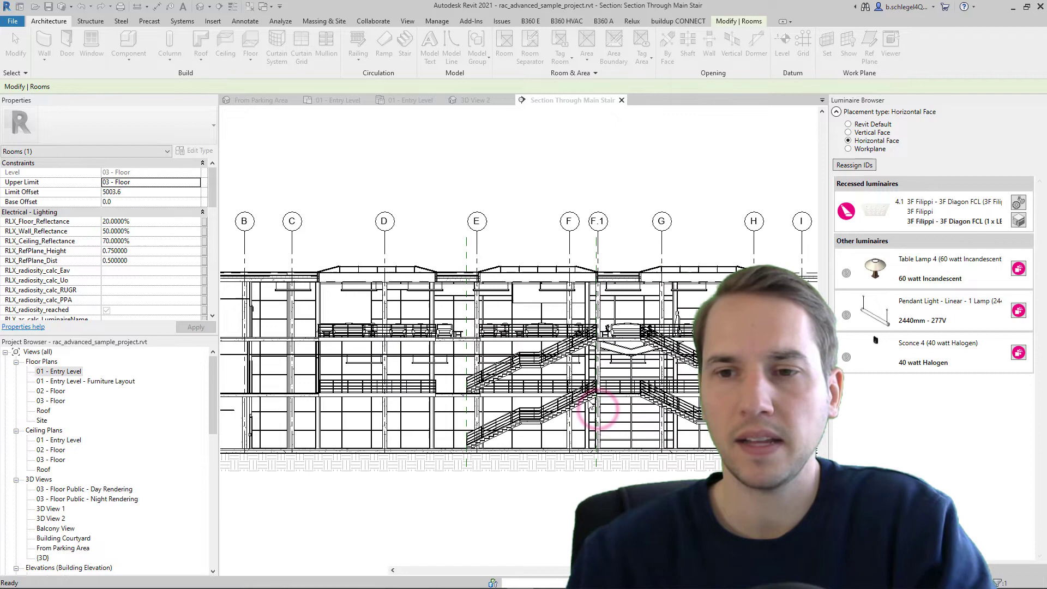
Step: Select the upper-floor room in the section view for the Relux calculation
{"action": "left_click", "coordinate": [522, 296]}
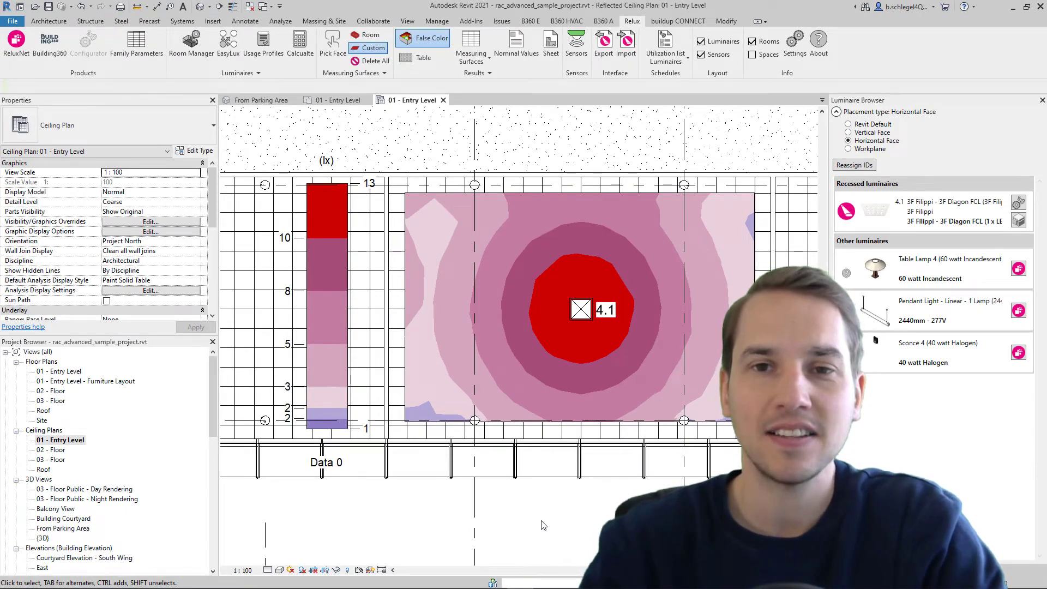
Step: Enable High Resolution Falsecolors in the Relux calculation settings and dismiss the recalculation notice
{"action": "left_click", "coordinate": [253, 73]}
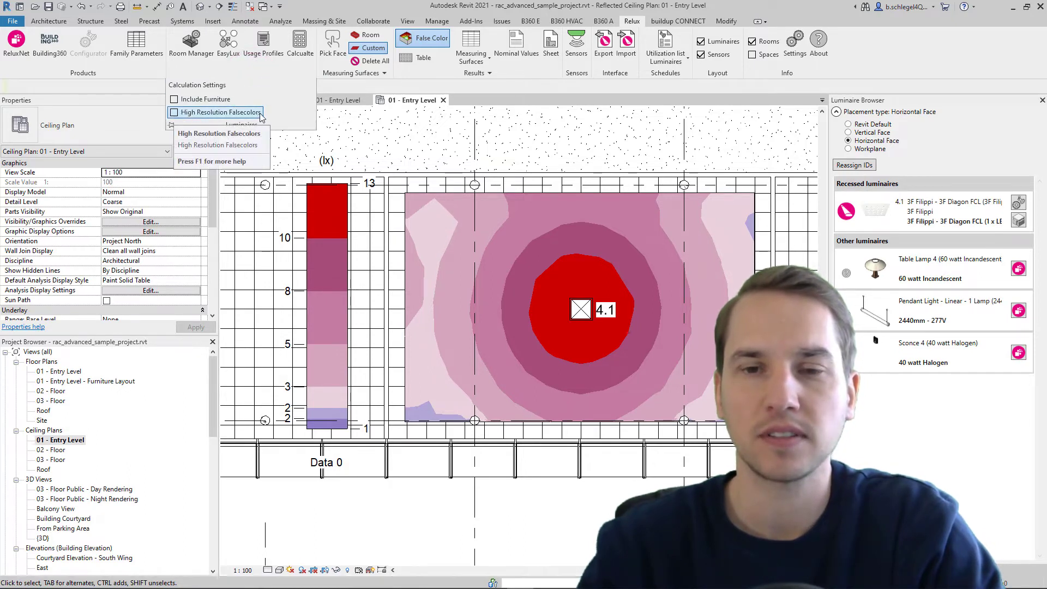
{"action": "left_click", "coordinate": [174, 114]}
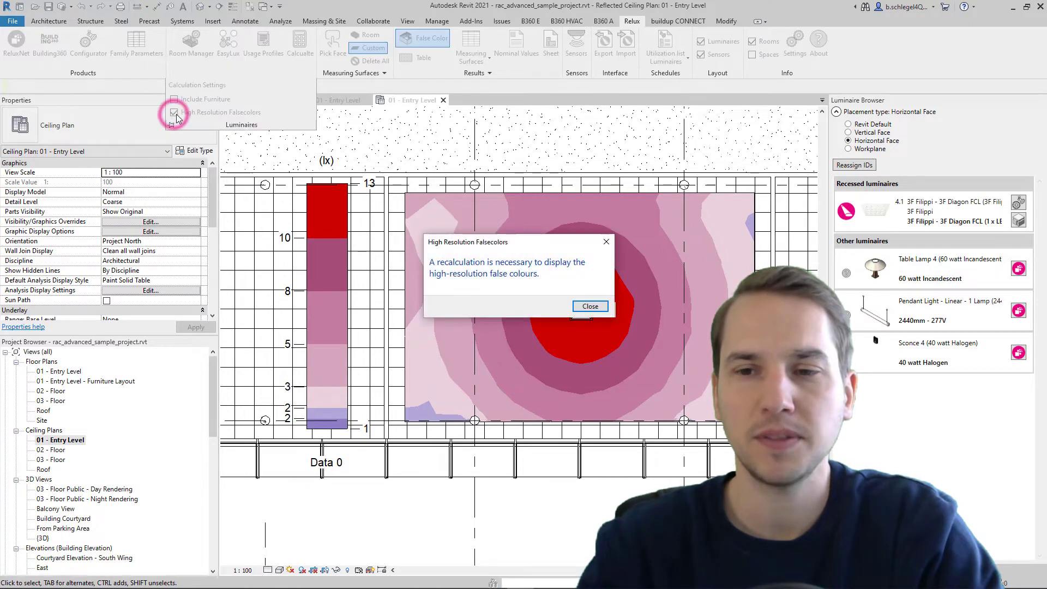
{"action": "left_click", "coordinate": [590, 307]}
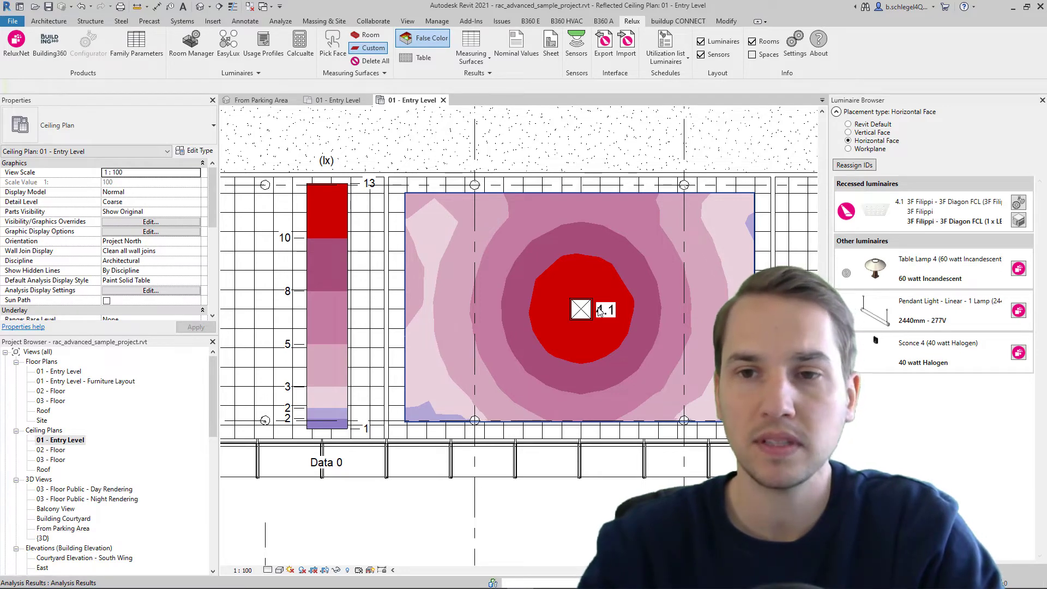
Step: Recalculate the selected room, luminaire and grid with high-resolution false colours
{"action": "left_click_drag", "start_coordinate": [363, 130], "coordinate": [790, 514]}
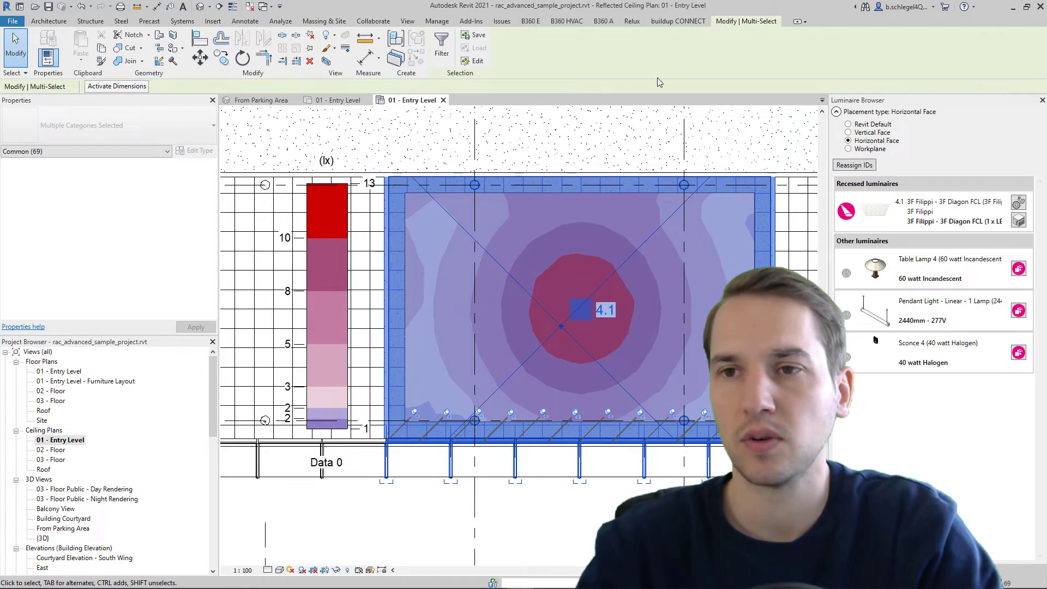
{"action": "left_click", "coordinate": [634, 22]}
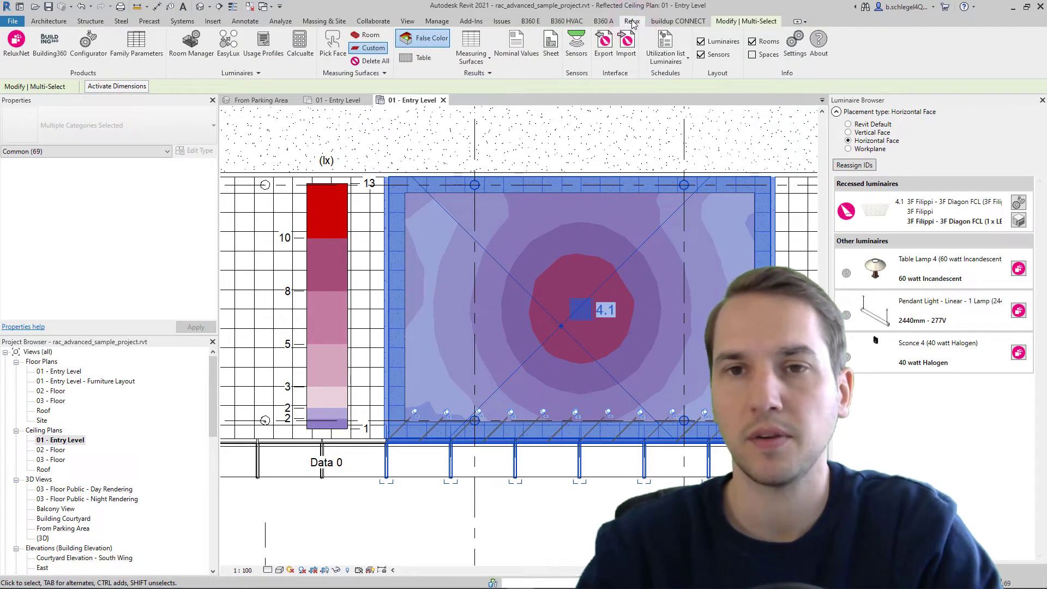
{"action": "left_click", "coordinate": [304, 55]}
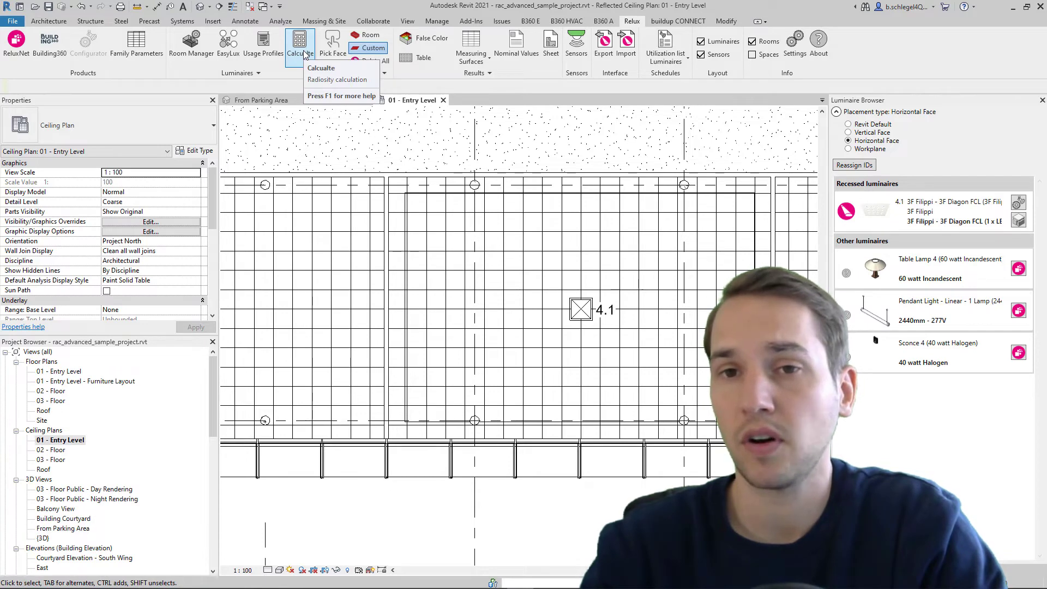
Step: Show the measuring surface's illuminance as a False Color map with lux legend, then deselect
{"action": "left_click_drag", "start_coordinate": [355, 131], "coordinate": [789, 513]}
{"action": "left_click", "coordinate": [632, 22]}
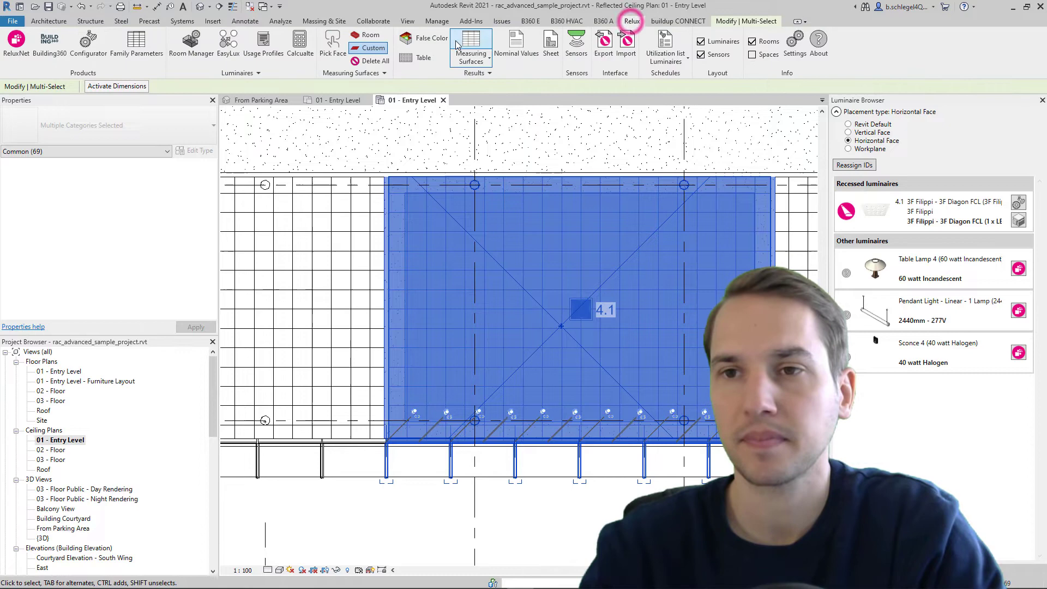
{"action": "left_click", "coordinate": [428, 43]}
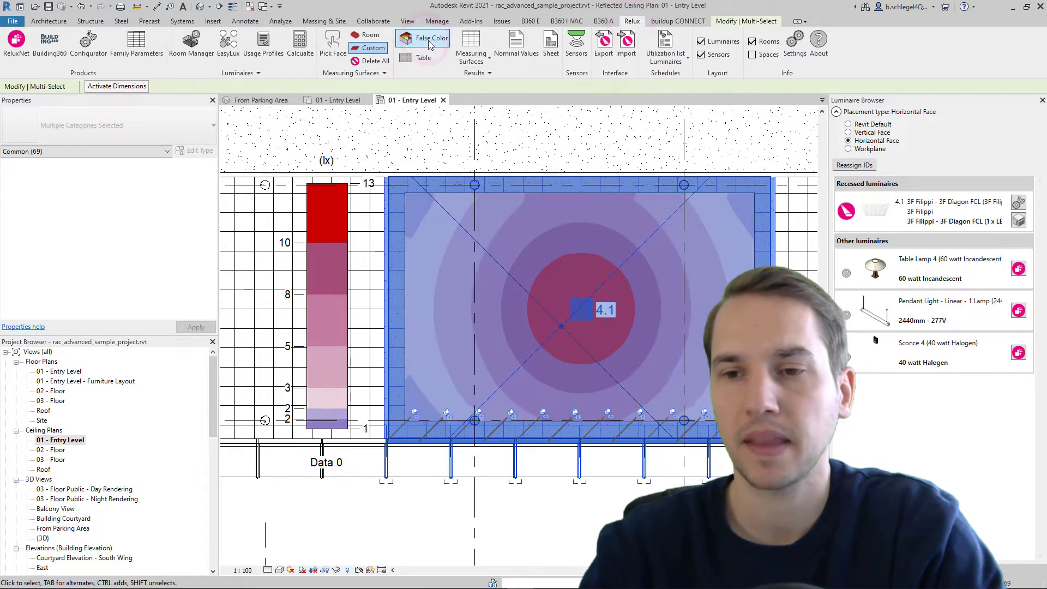
{"action": "left_click", "coordinate": [550, 144]}
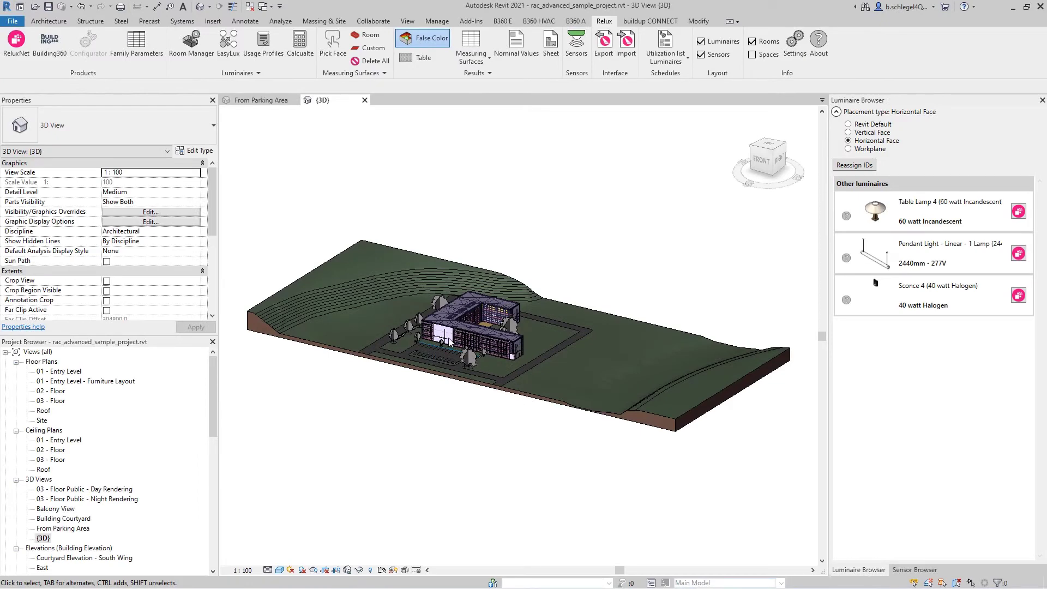
Step: Uncheck Topography under Model Categories in the {3D} view's Visibility/Graphics Overrides
{"action": "scroll", "coordinate": [450, 342], "scroll_direction": "up", "scroll_amount": 5}
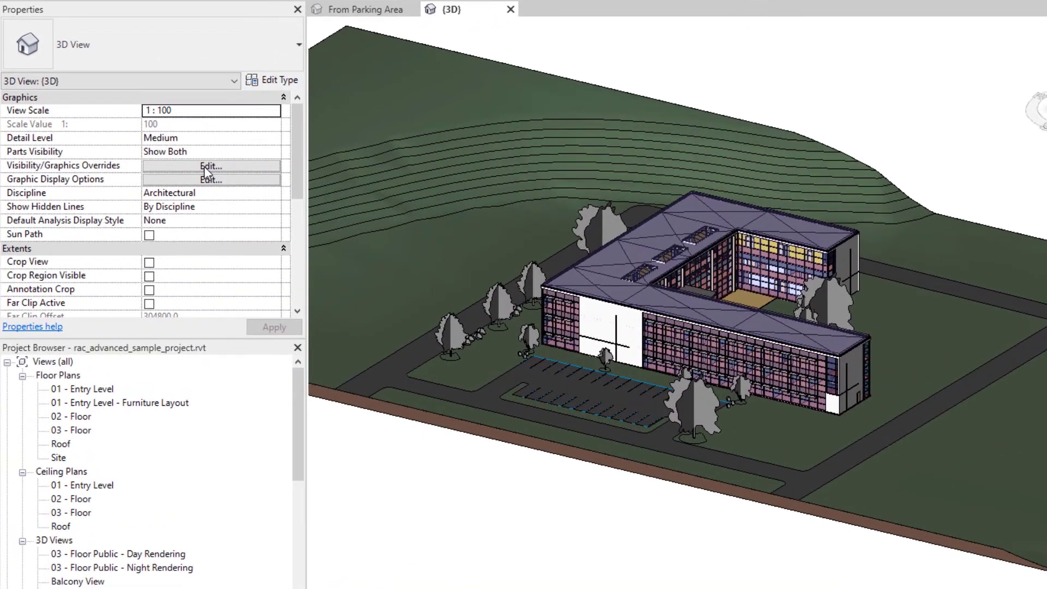
{"action": "left_click", "coordinate": [146, 212]}
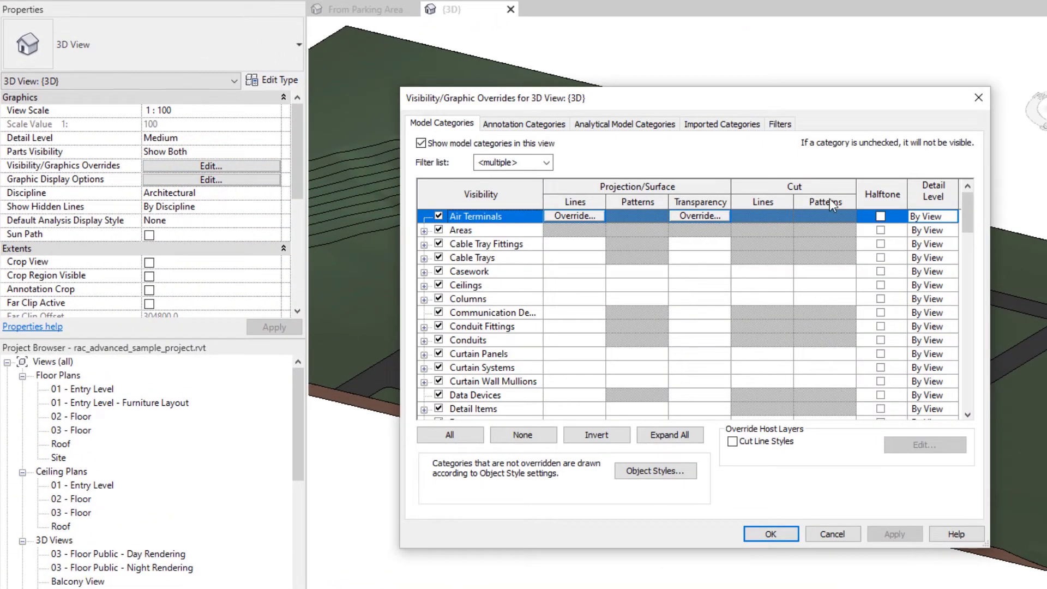
{"action": "left_click_drag", "start_coordinate": [967, 210], "coordinate": [976, 388]}
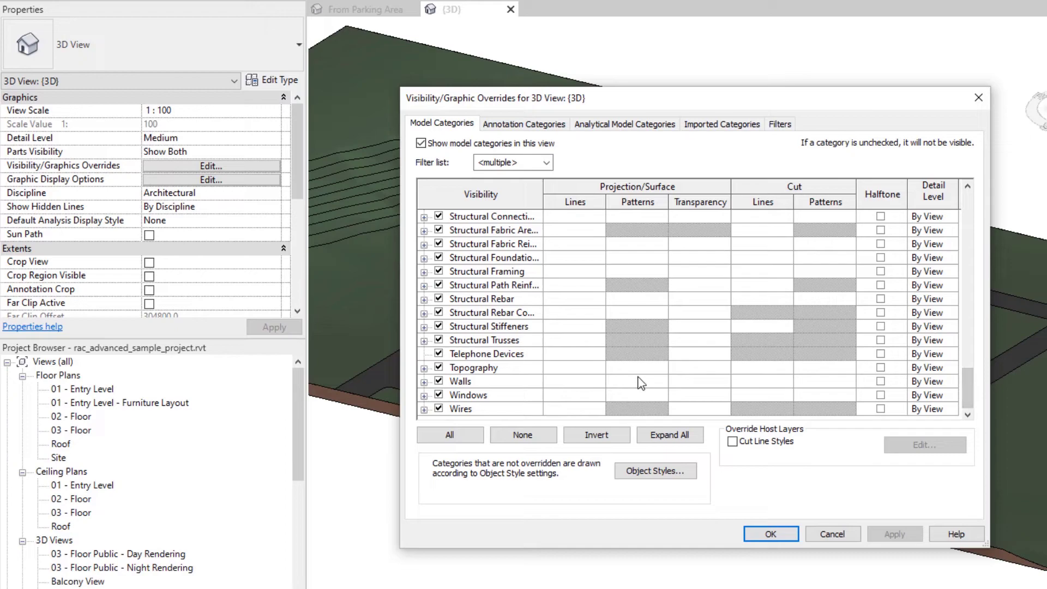
{"action": "left_click", "coordinate": [439, 368]}
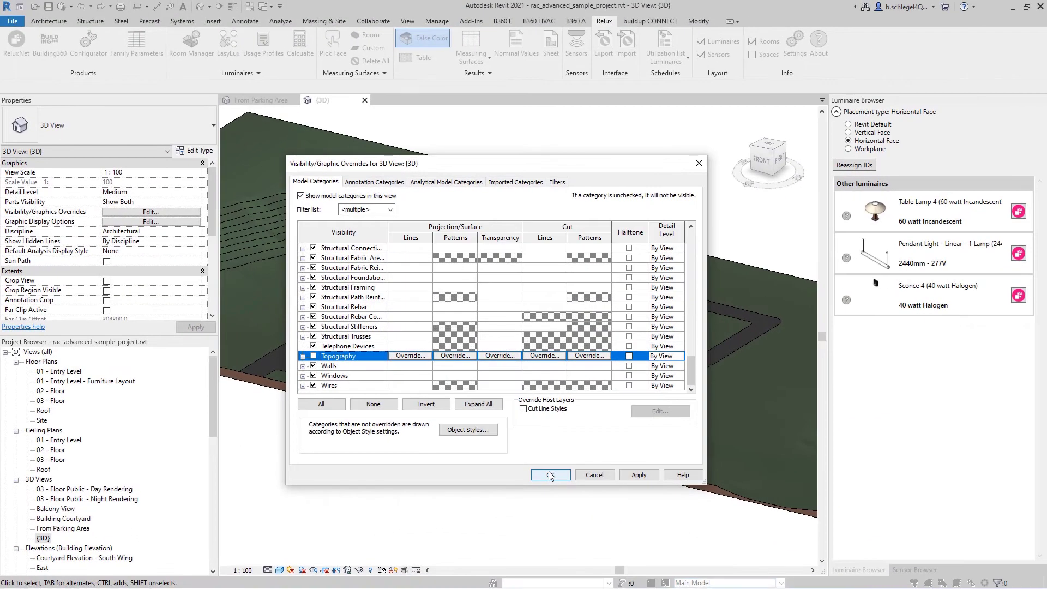
{"action": "left_click", "coordinate": [549, 475]}
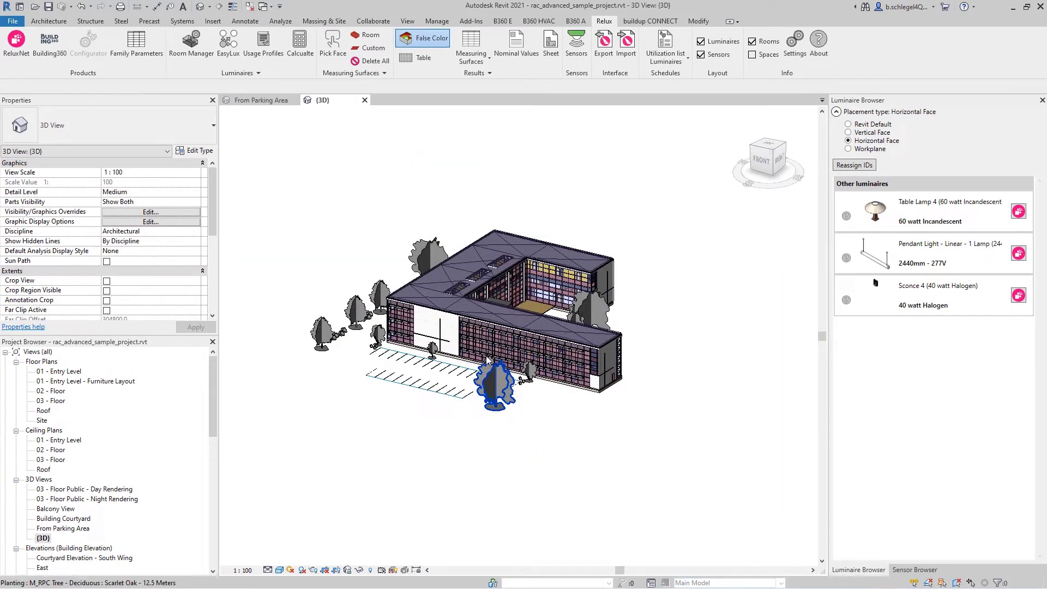
Step: Hide the Red Maple tree, then hide the whole planting category in the view
{"action": "scroll", "coordinate": [476, 338], "scroll_direction": "up", "scroll_amount": 2}
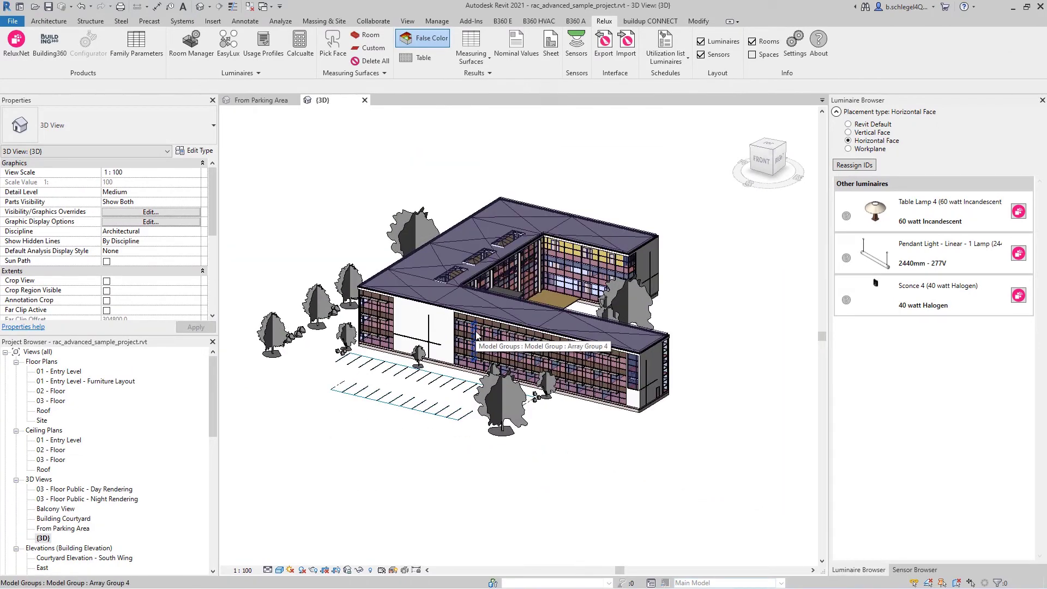
{"action": "right_click", "coordinate": [281, 334]}
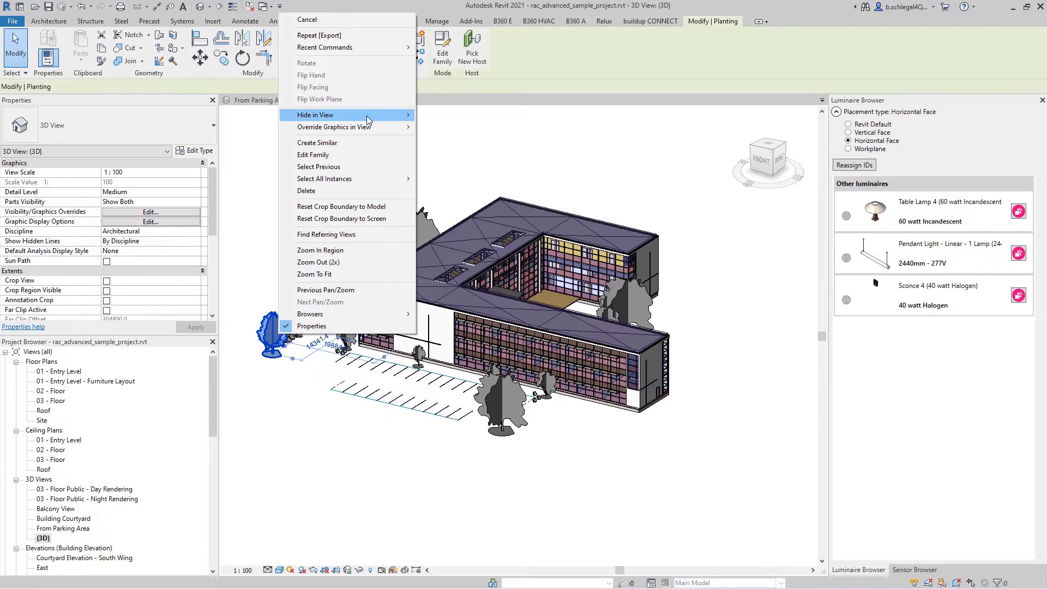
{"action": "mouse_move", "coordinate": [367, 117]}
{"action": "left_click", "coordinate": [431, 119]}
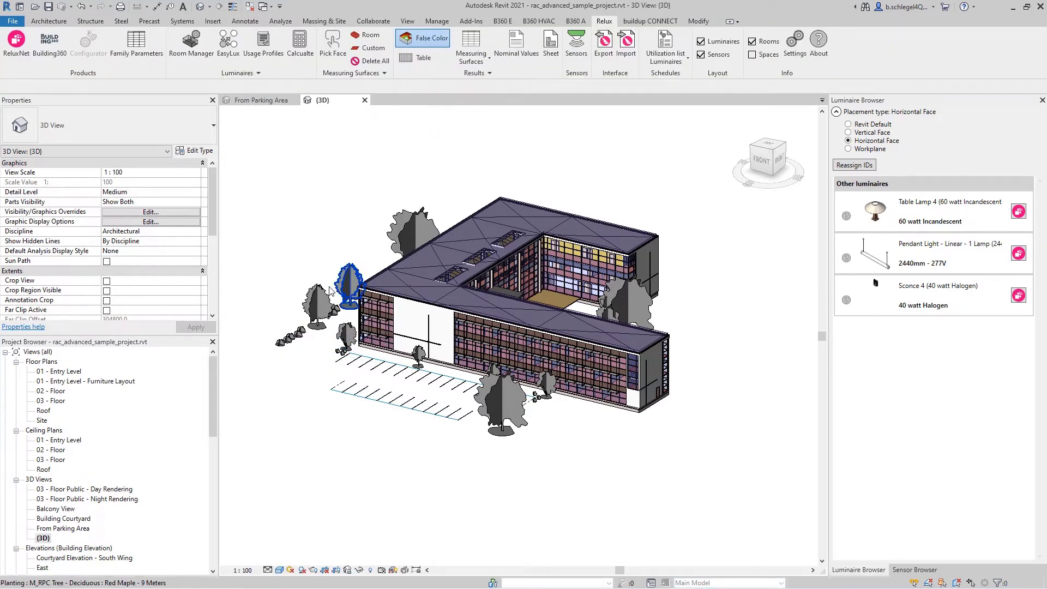
{"action": "right_click", "coordinate": [322, 302]}
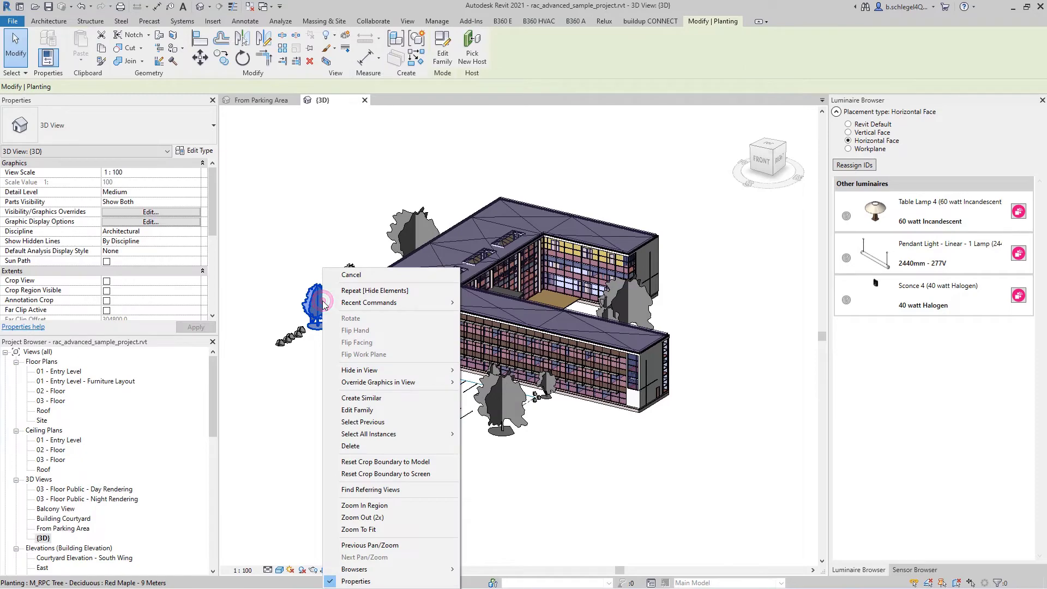
{"action": "mouse_move", "coordinate": [409, 371]}
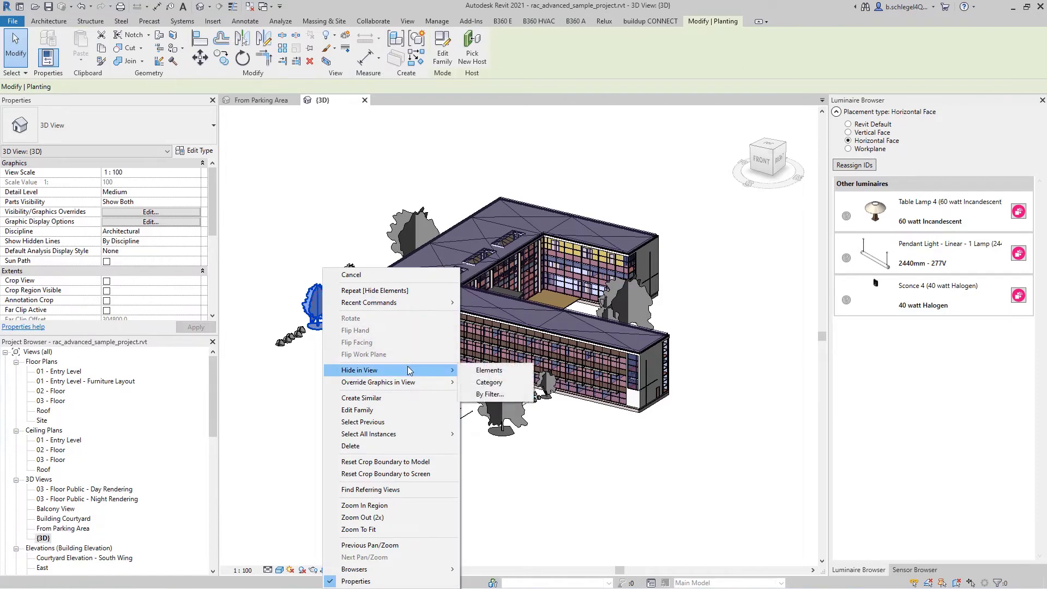
{"action": "left_click", "coordinate": [485, 384]}
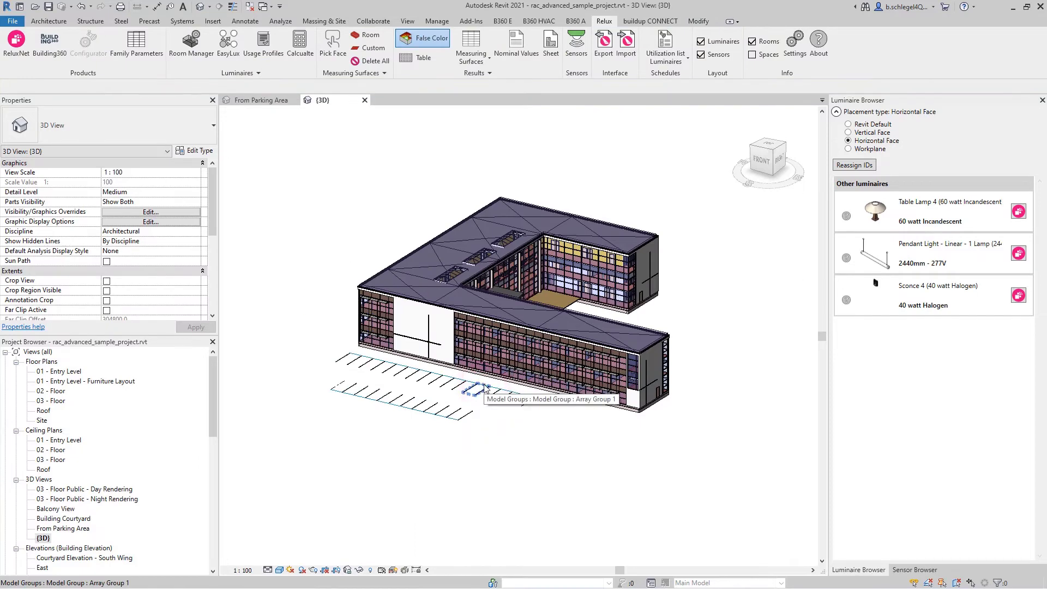
Step: Hide the parking-line model groups by category in the view
{"action": "left_click", "coordinate": [446, 382]}
{"action": "right_click", "coordinate": [450, 382]}
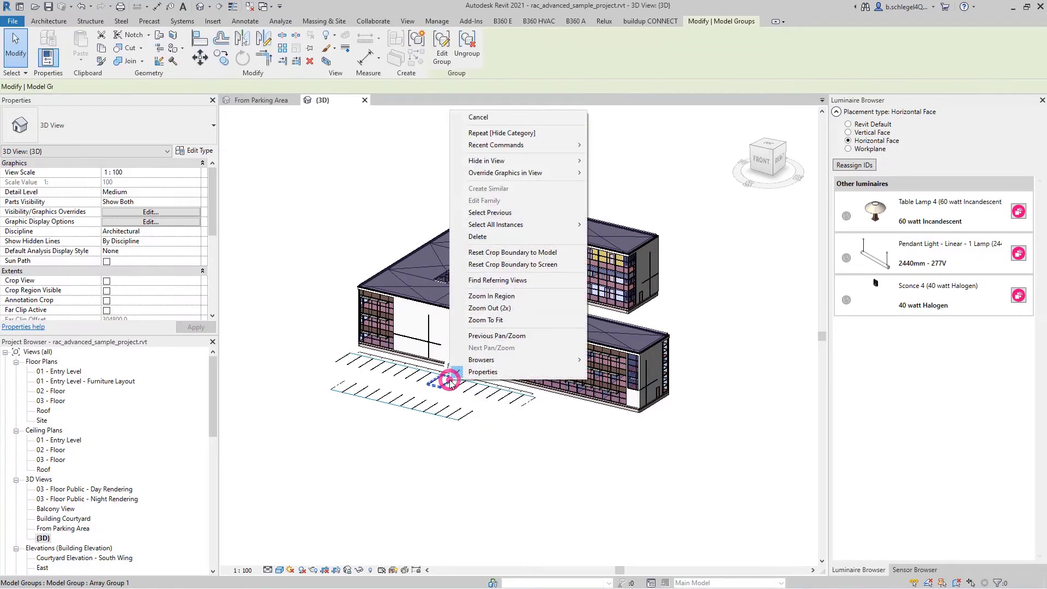
{"action": "mouse_move", "coordinate": [525, 167]}
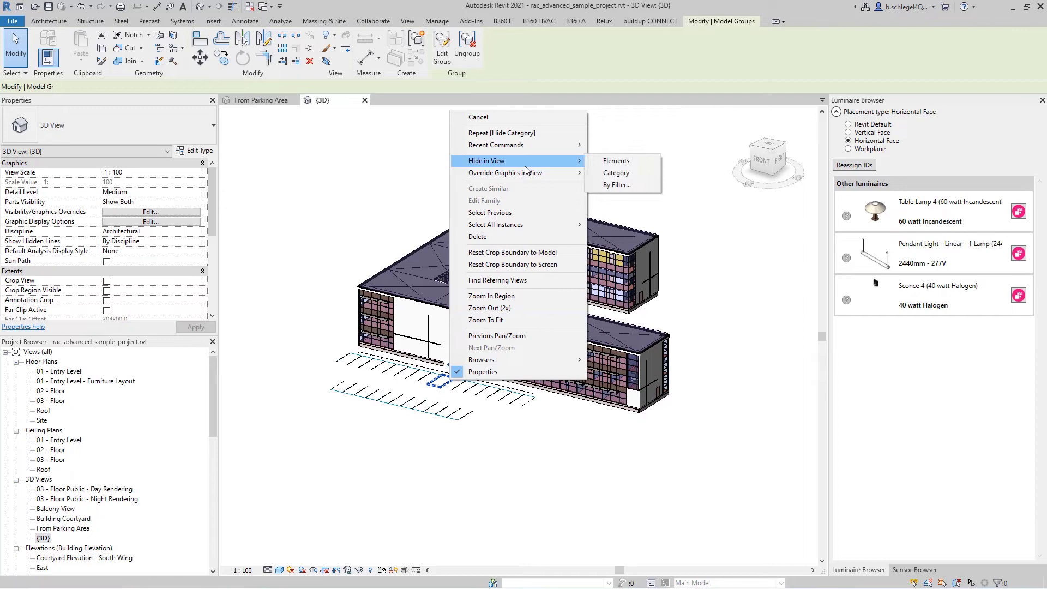
{"action": "left_click", "coordinate": [617, 172]}
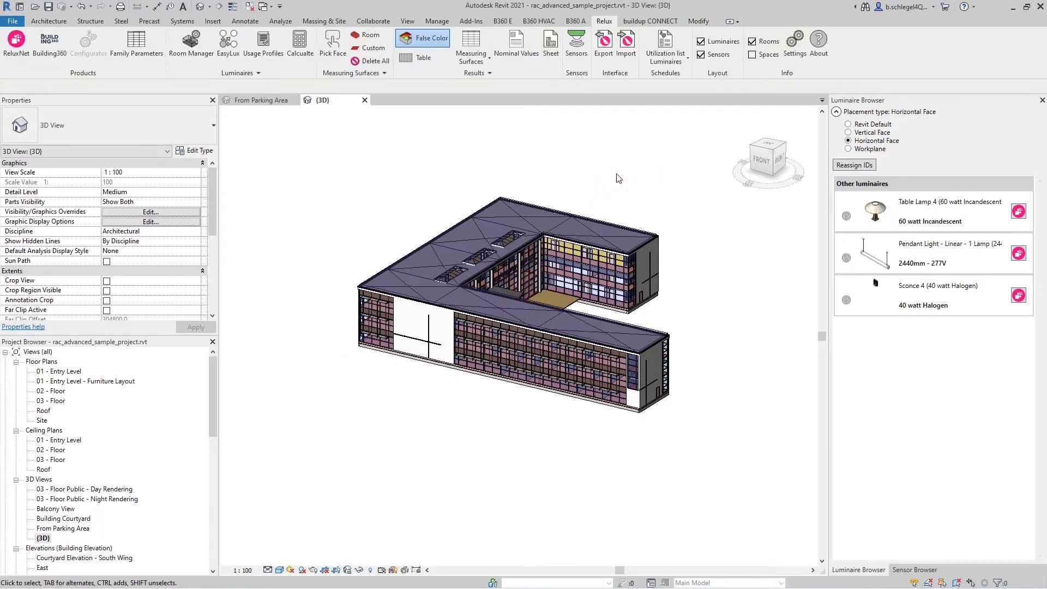
Step: Export to Relux with Rooms unchecked, Exterior scene and Only visible elements in current view checked
{"action": "left_click", "coordinate": [605, 50]}
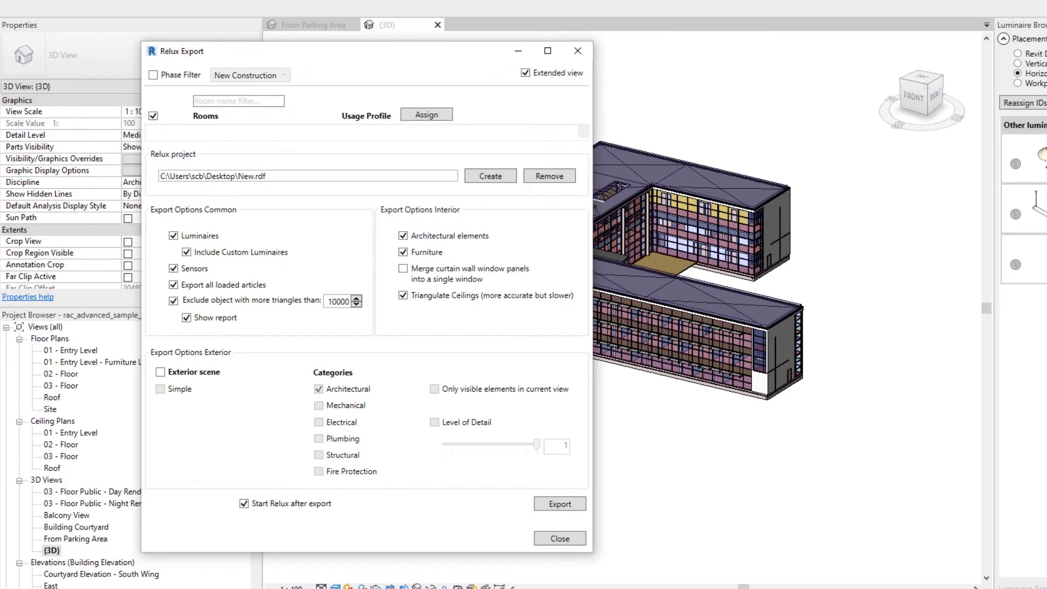
{"action": "left_click", "coordinate": [153, 116]}
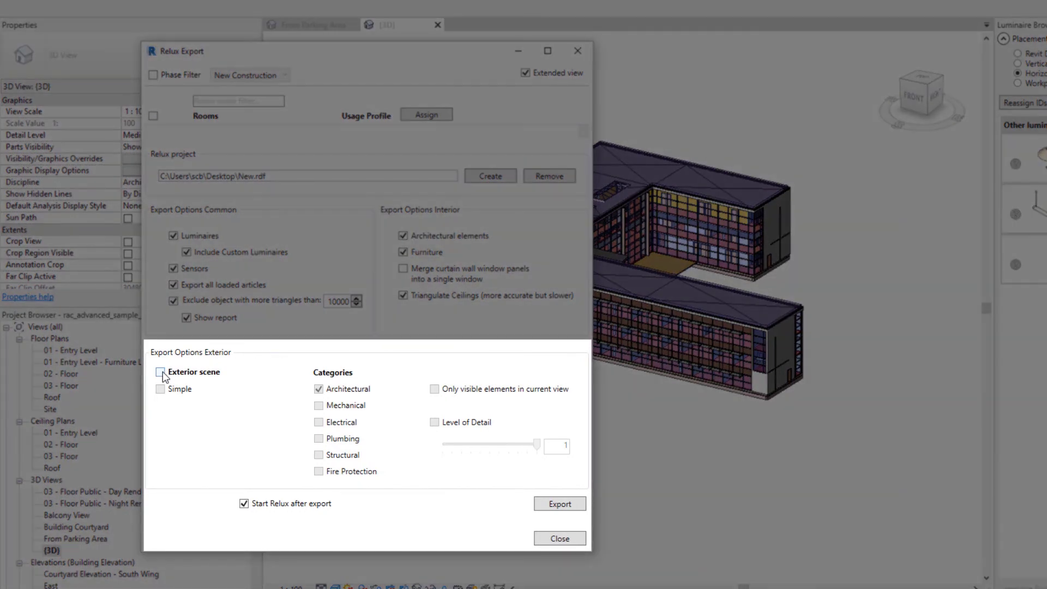
{"action": "left_click", "coordinate": [161, 373]}
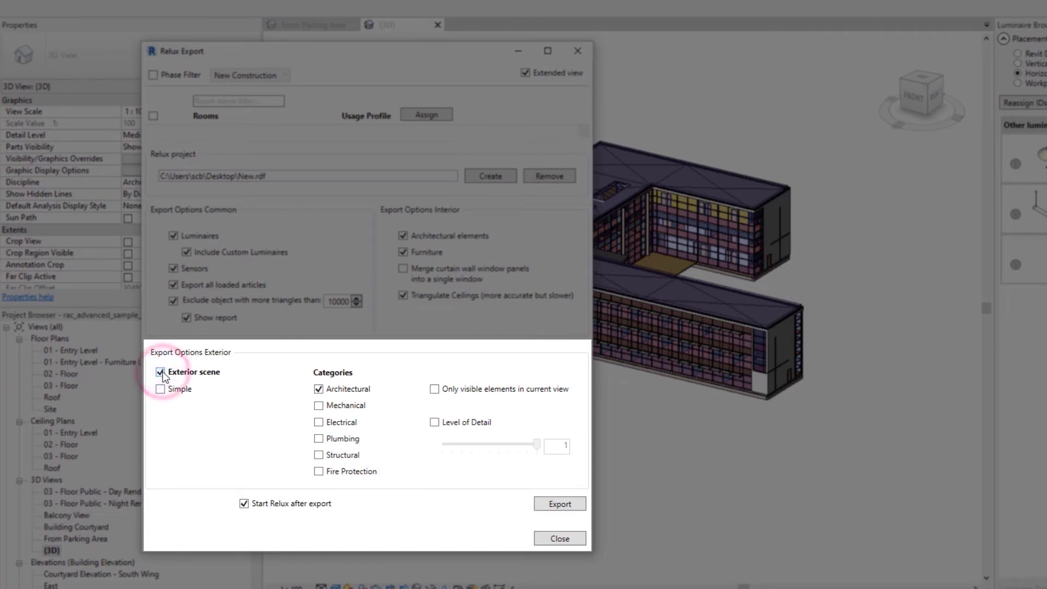
{"action": "left_click", "coordinate": [434, 389]}
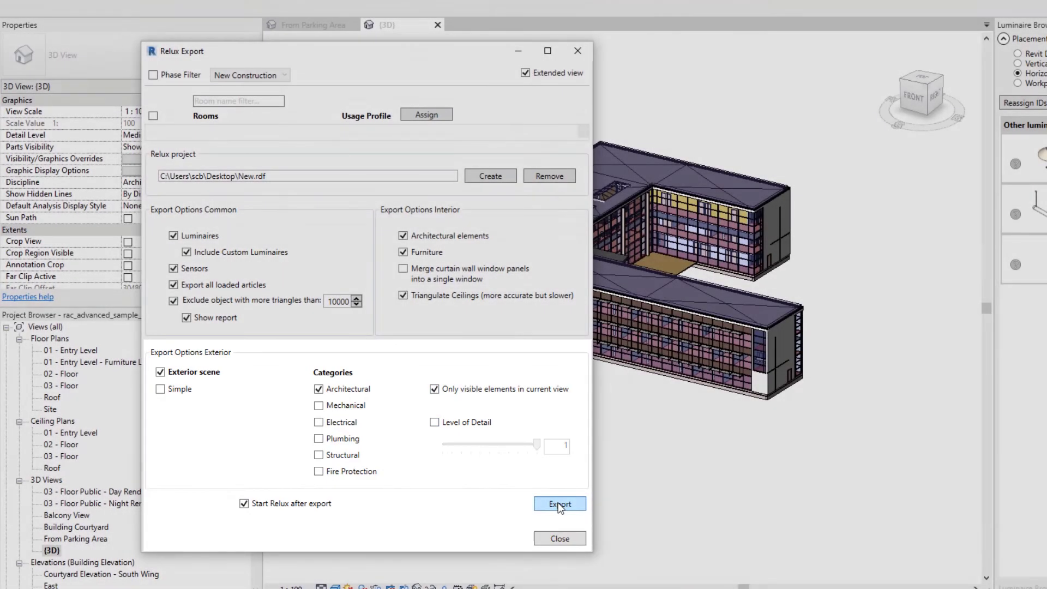
{"action": "left_click", "coordinate": [559, 505]}
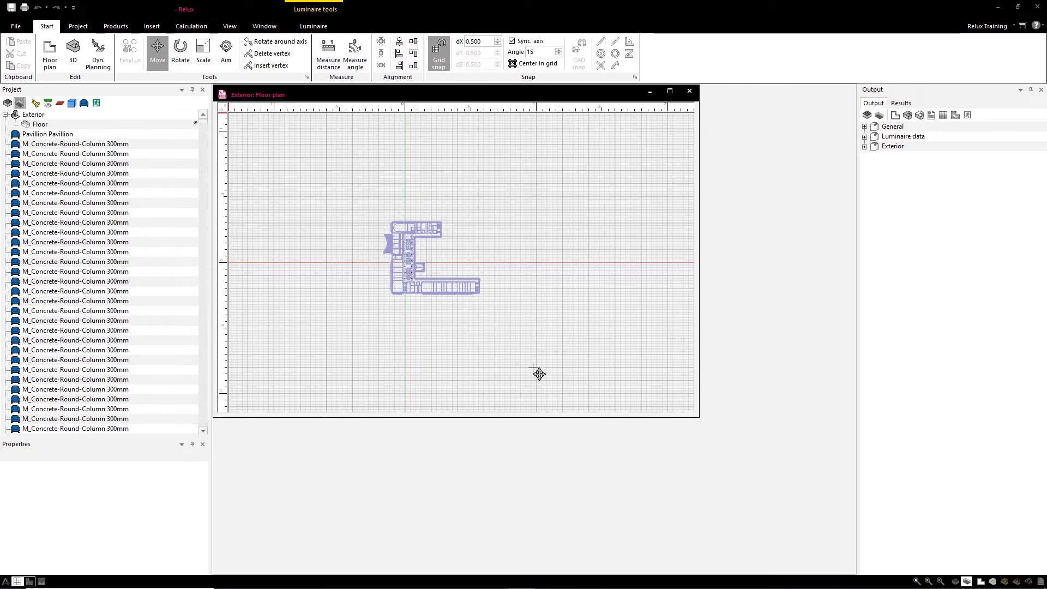
Step: Maximise the exported plan, switch to 3D, and fly inside toward the staircase and glazed facade
{"action": "left_click", "coordinate": [670, 91]}
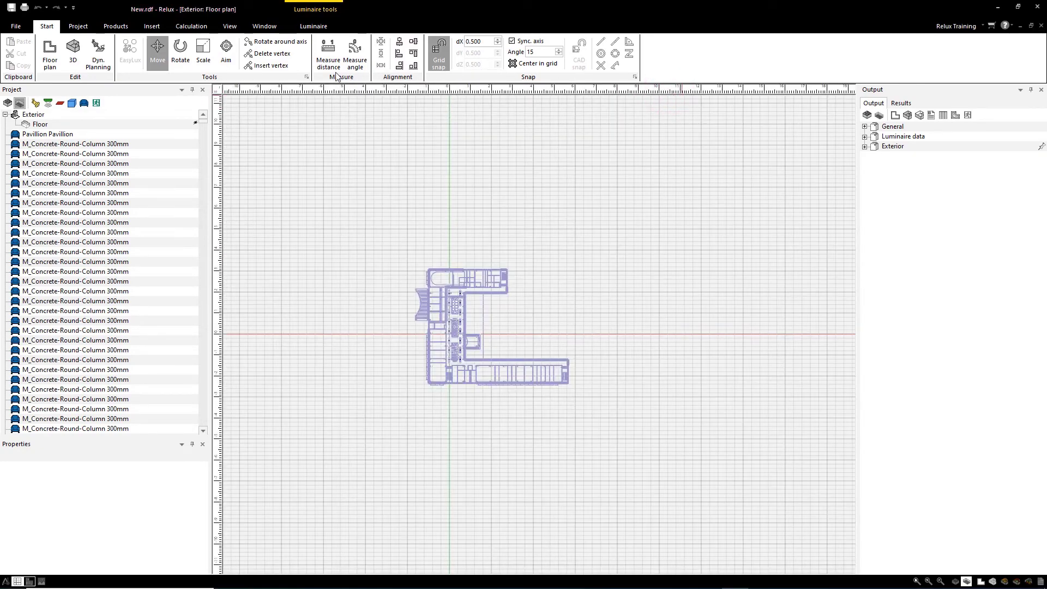
{"action": "left_click", "coordinate": [74, 54]}
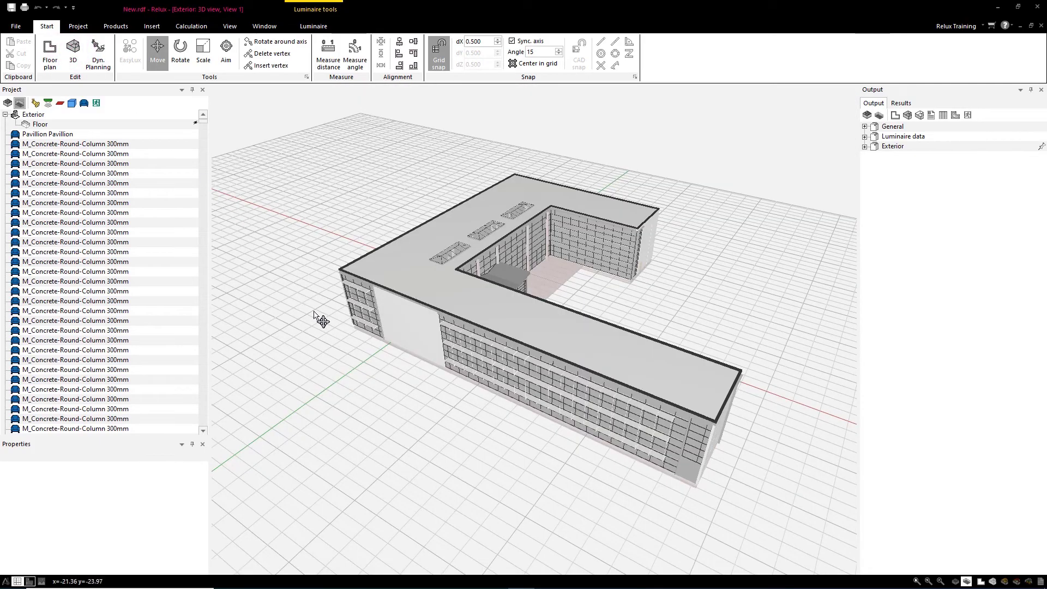
{"action": "mouse_move", "coordinate": [315, 313]}
{"action": "left_mouse_down"}
{"action": "mouse_move", "coordinate": [420, 292]}
{"action": "mouse_move", "coordinate": [432, 246]}
{"action": "left_mouse_up"}
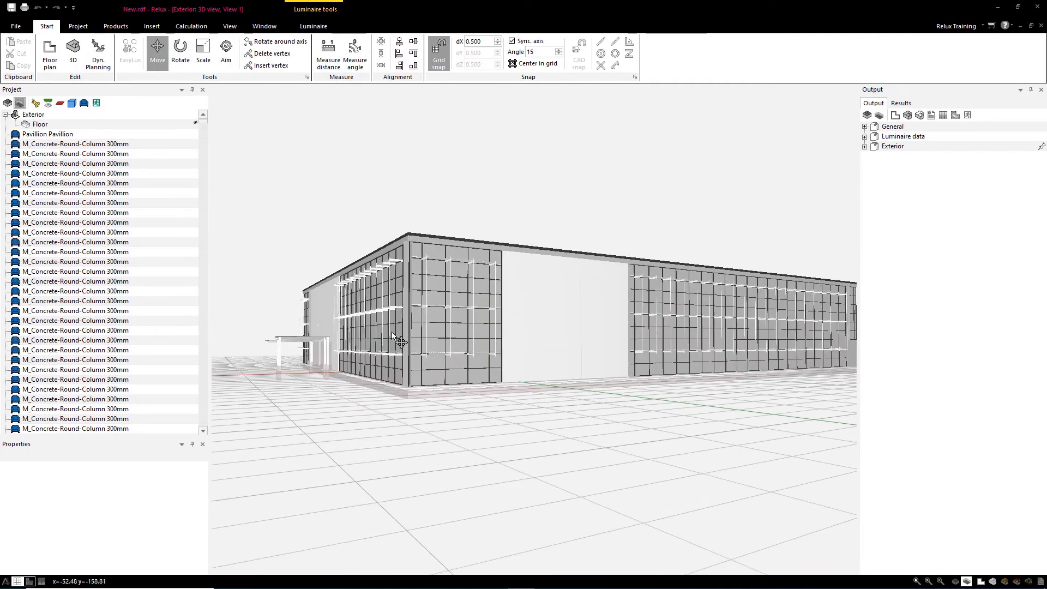
{"action": "scroll", "coordinate": [399, 342], "scroll_direction": "up", "scroll_amount": 10}
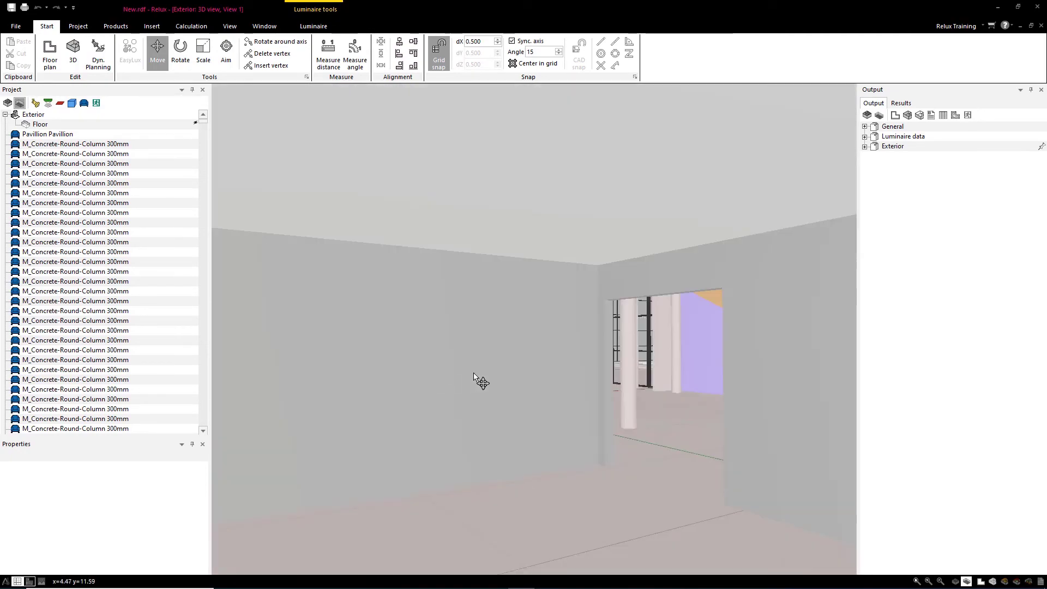
{"action": "scroll", "coordinate": [505, 366], "scroll_direction": "up", "scroll_amount": 5}
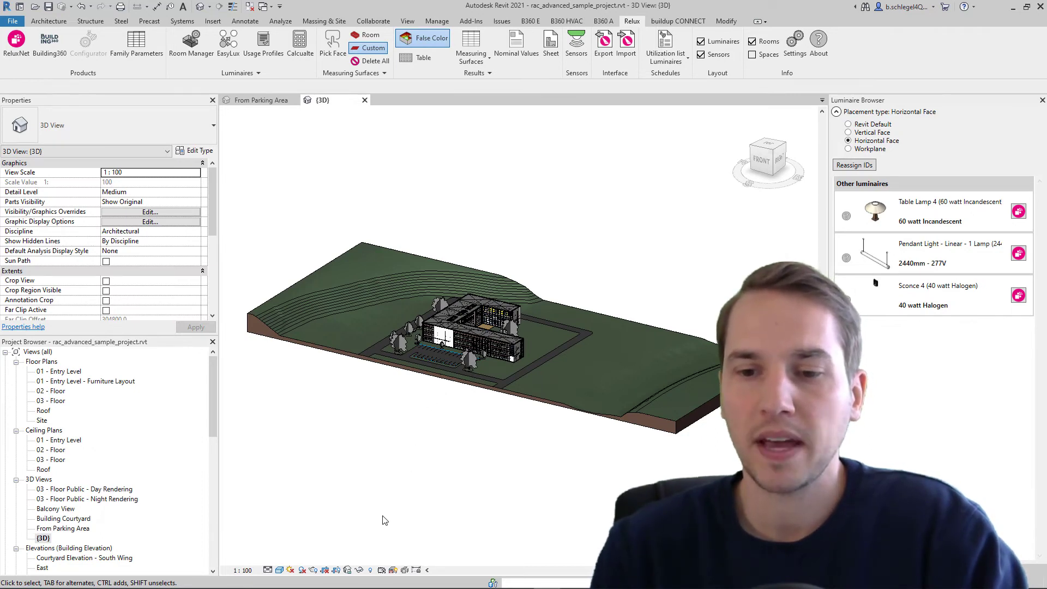
Step: Reveal hidden elements, unhide the section box via Unhide in View > Elements, then toggle reveal off
{"action": "left_click", "coordinate": [371, 571]}
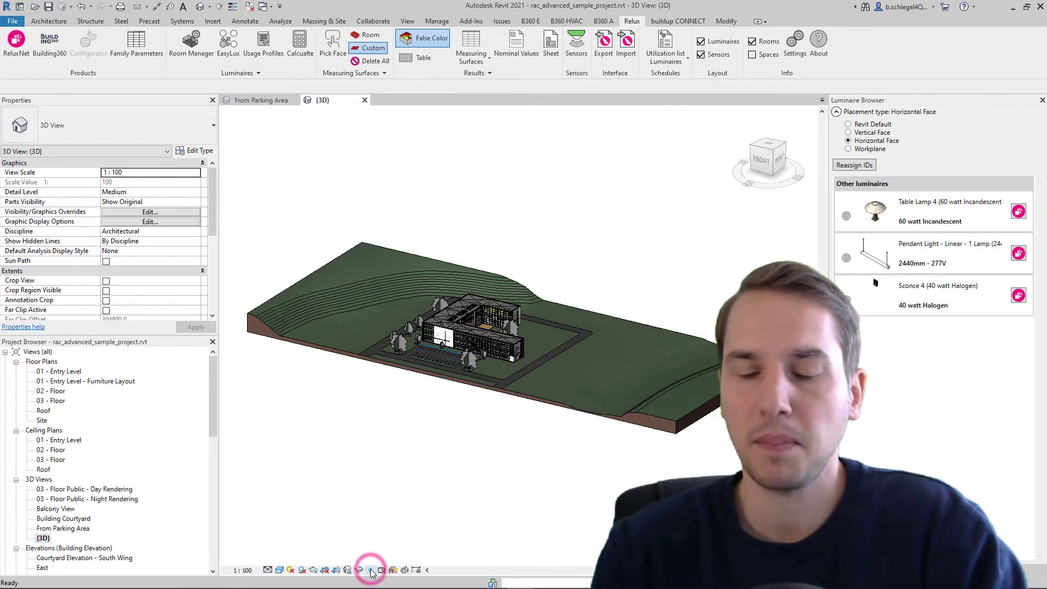
{"action": "right_click", "coordinate": [266, 300]}
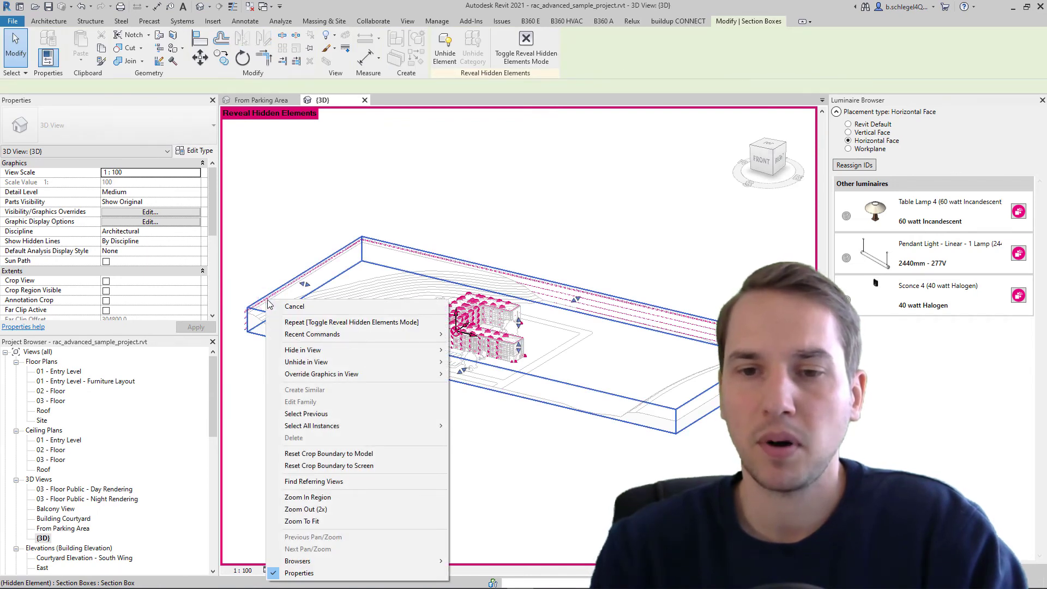
{"action": "mouse_move", "coordinate": [357, 363]}
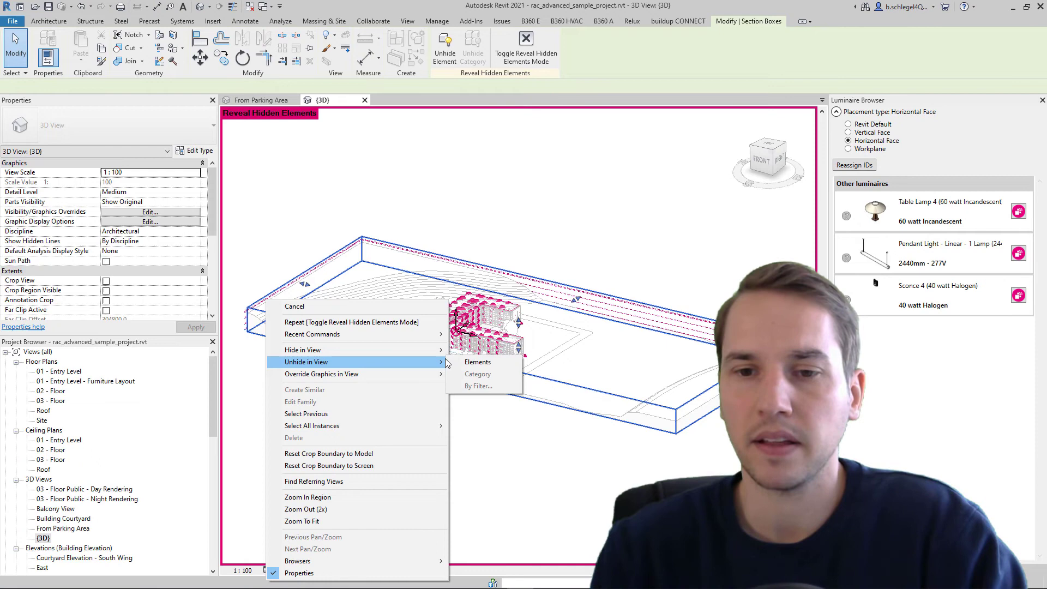
{"action": "left_click", "coordinate": [478, 362]}
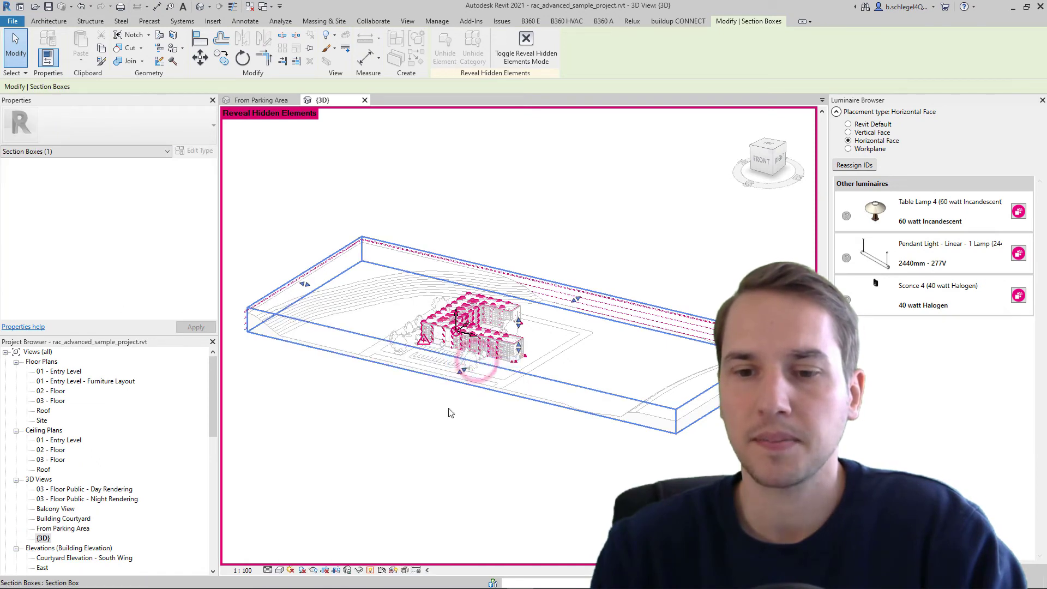
{"action": "left_click", "coordinate": [371, 570]}
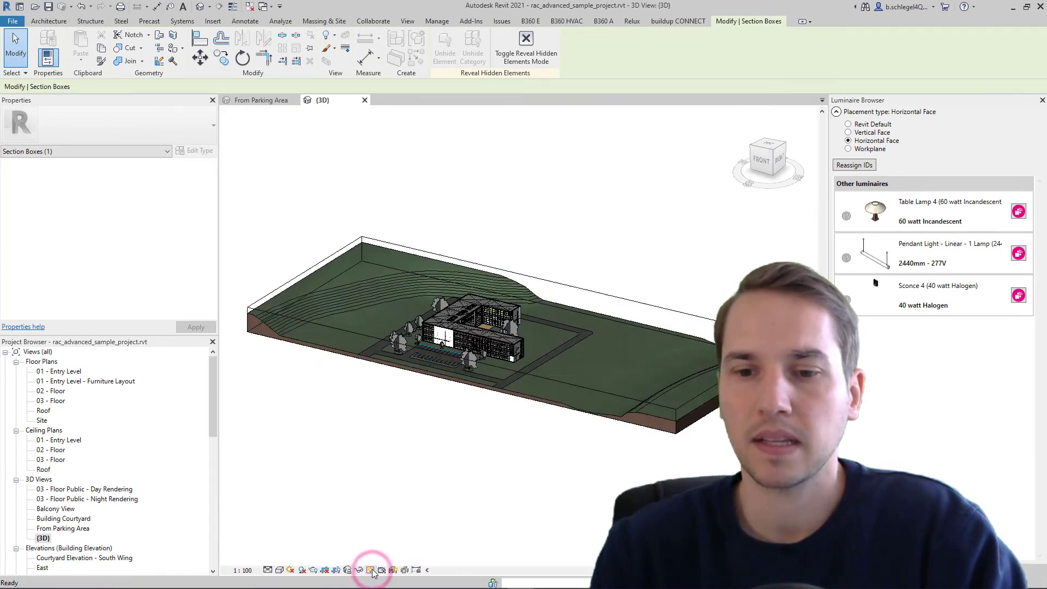
Step: Select the section box and drag its side faces inward into a narrow strip across the site
{"action": "left_click", "coordinate": [282, 291]}
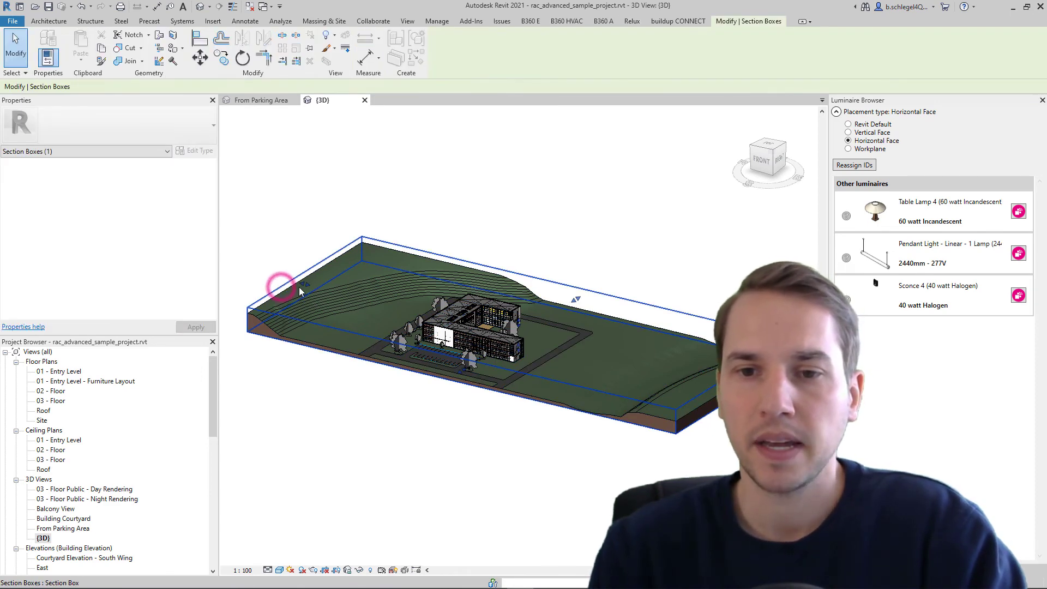
{"action": "left_click_drag", "start_coordinate": [309, 285], "coordinate": [312, 288]}
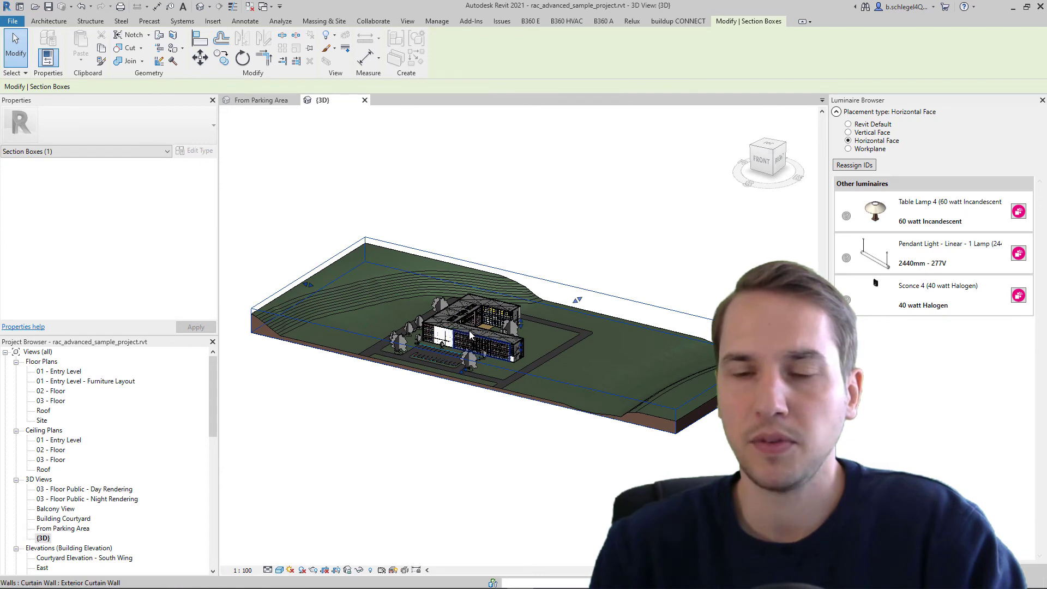
{"action": "mouse_move", "coordinate": [308, 286]}
{"action": "left_mouse_down"}
{"action": "mouse_move", "coordinate": [335, 293]}
{"action": "mouse_move", "coordinate": [306, 288]}
{"action": "left_mouse_up"}
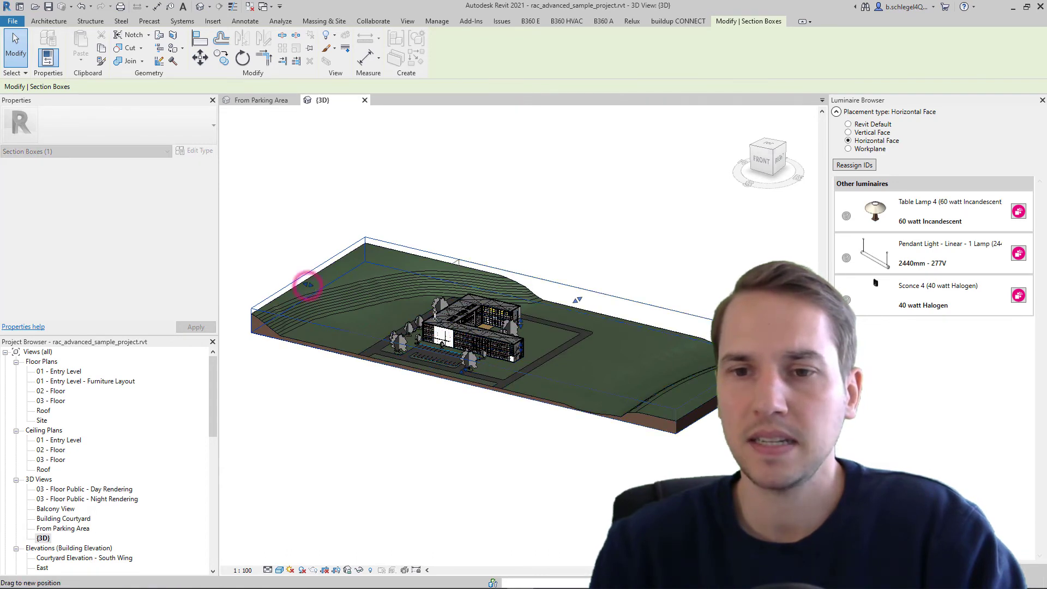
{"action": "left_click_drag", "start_coordinate": [469, 329], "coordinate": [437, 328]}
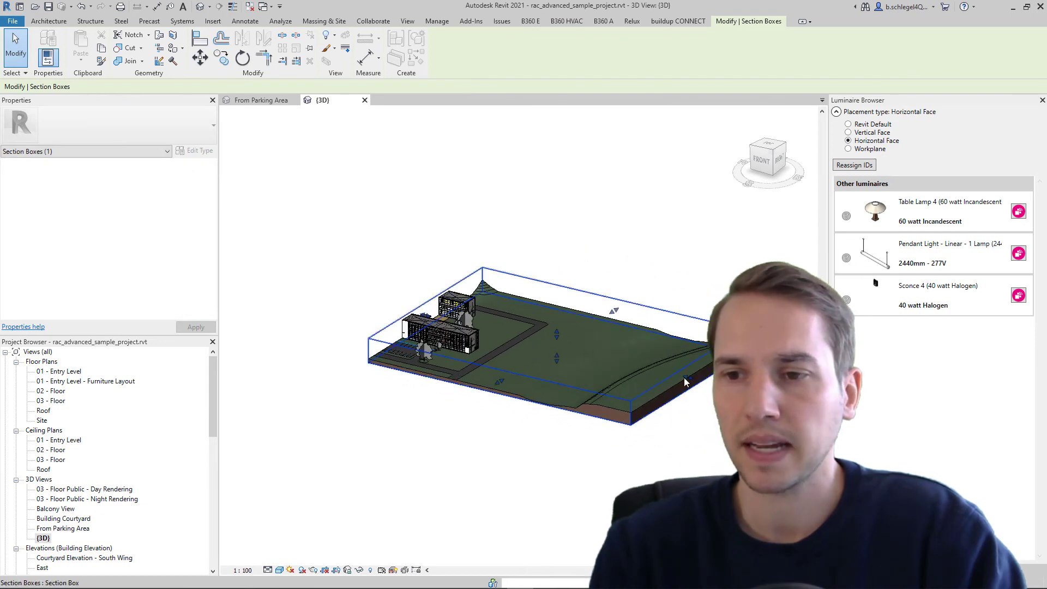
{"action": "left_click_drag", "start_coordinate": [688, 376], "coordinate": [671, 375]}
{"action": "left_click_drag", "start_coordinate": [488, 322], "coordinate": [445, 308]}
{"action": "key", "text": "z"}
{"action": "key", "text": "f"}
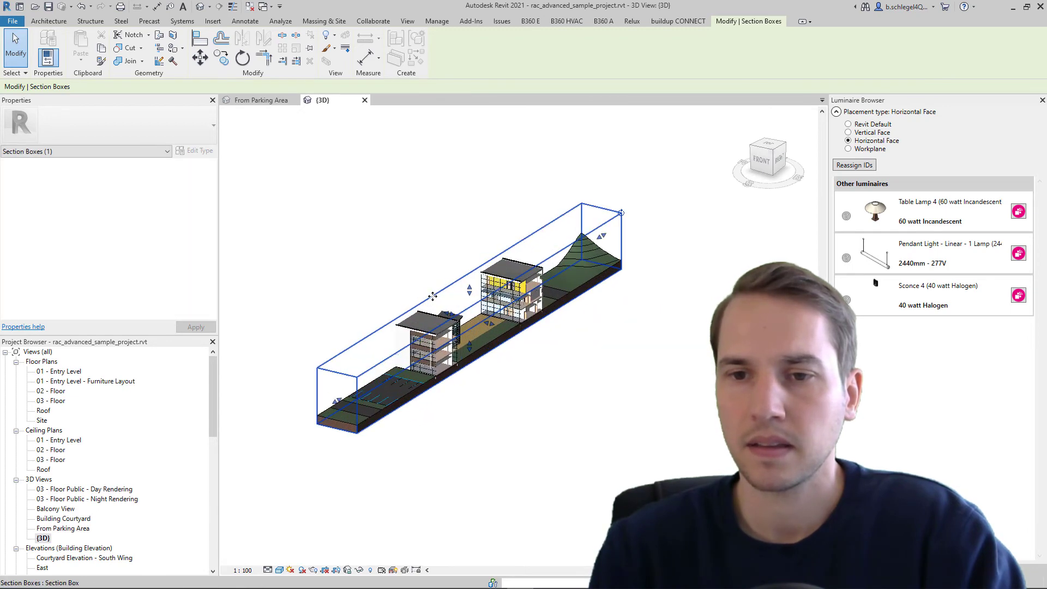
Step: Trim the section box ends to enclose only the front building, then open Relux Export
{"action": "left_click_drag", "start_coordinate": [306, 435], "coordinate": [409, 376]}
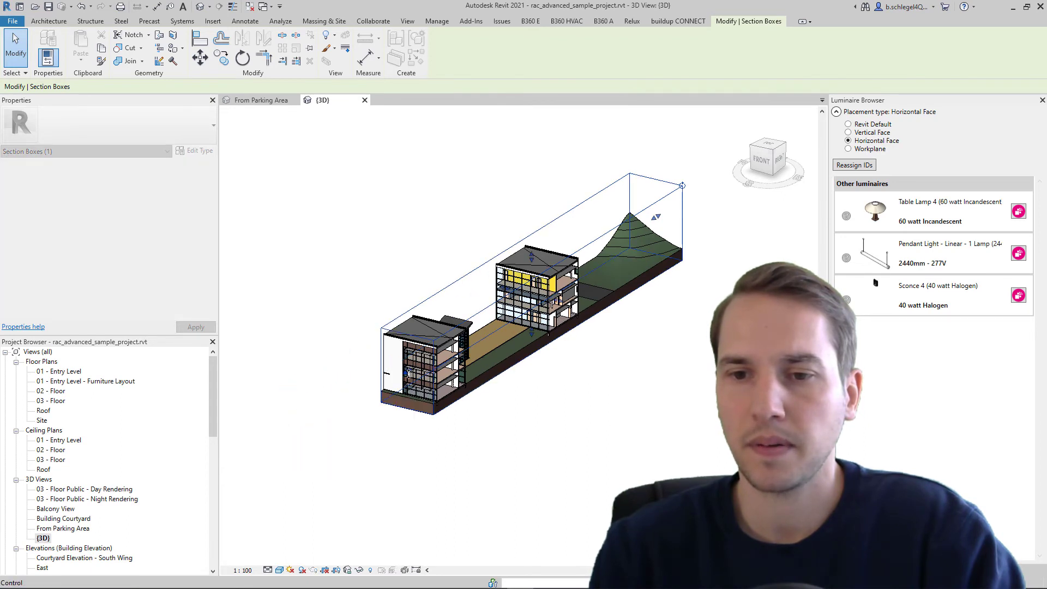
{"action": "left_click_drag", "start_coordinate": [656, 219], "coordinate": [549, 426]}
{"action": "left_click", "coordinate": [538, 421]}
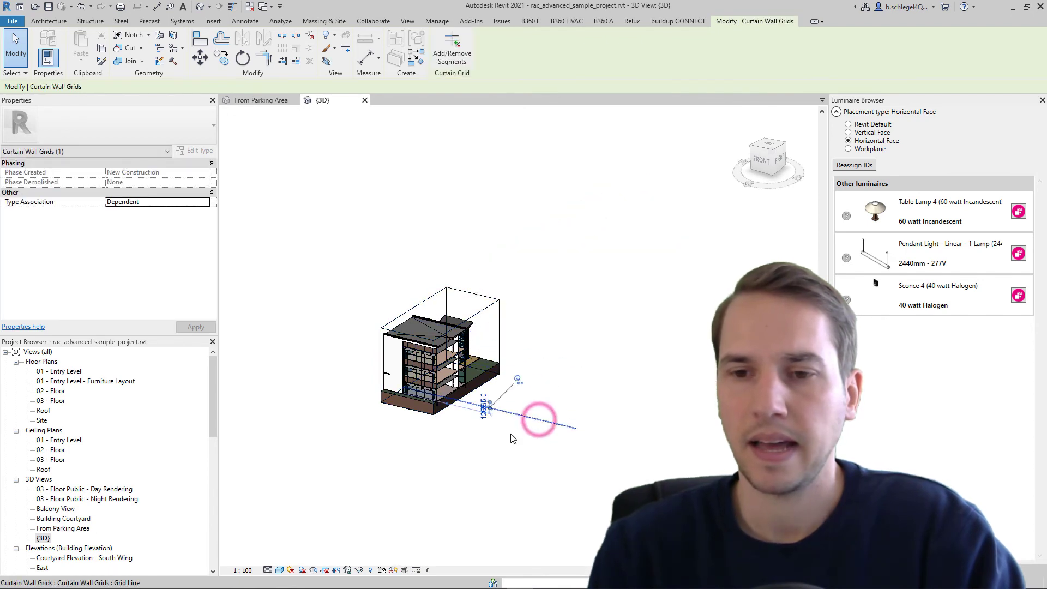
{"action": "left_click", "coordinate": [442, 465]}
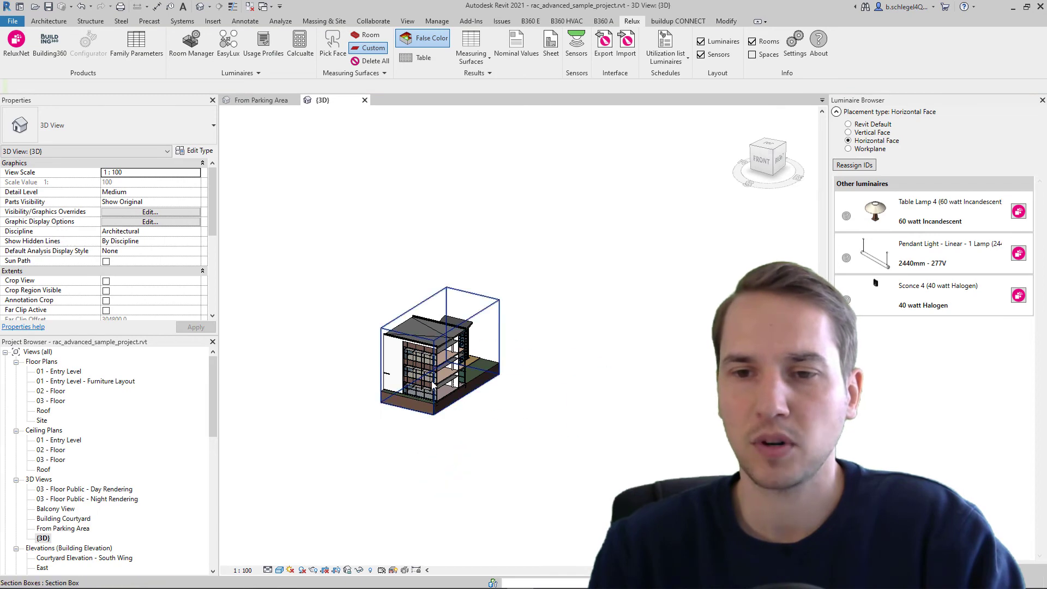
{"action": "scroll", "coordinate": [374, 381], "scroll_direction": "up", "scroll_amount": 3}
{"action": "middle_click_drag", "start_coordinate": [498, 370], "coordinate": [553, 360]}
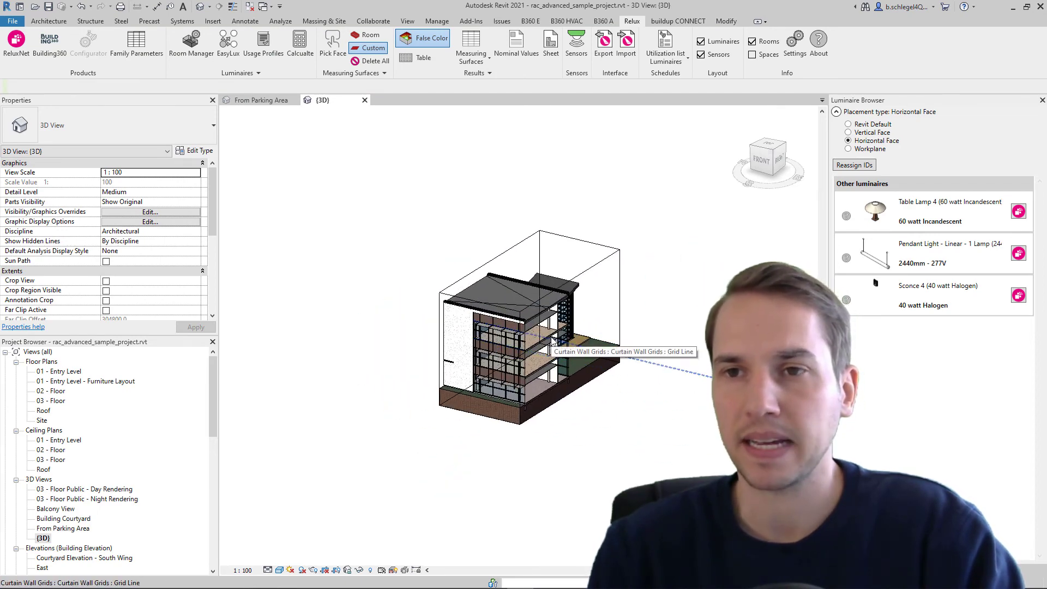
{"action": "left_click", "coordinate": [605, 46]}
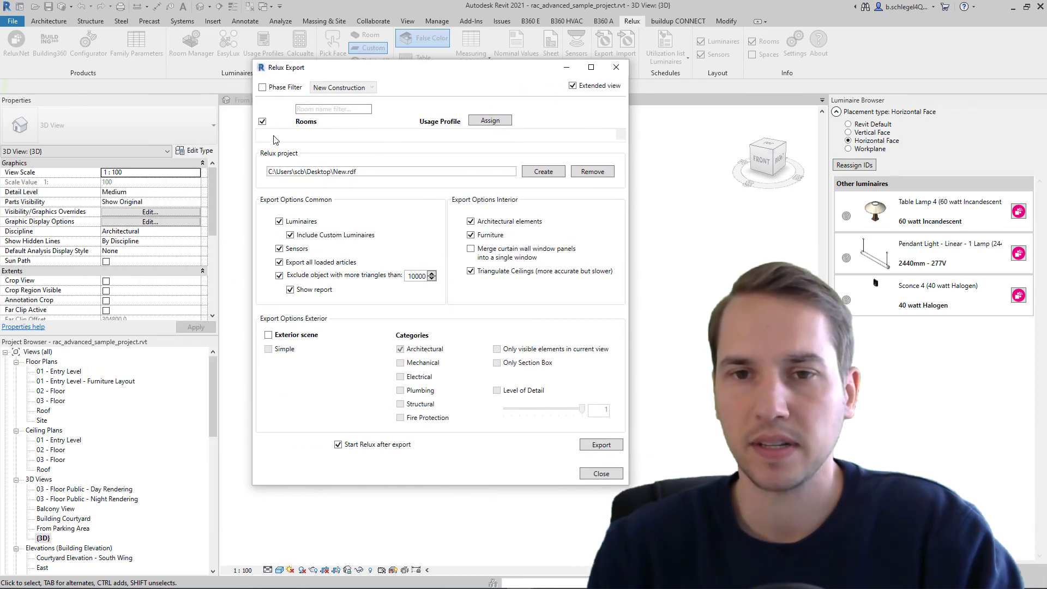
Step: Uncheck Rooms, check Exterior scene and Only Section Box, and run the export
{"action": "left_click", "coordinate": [262, 121]}
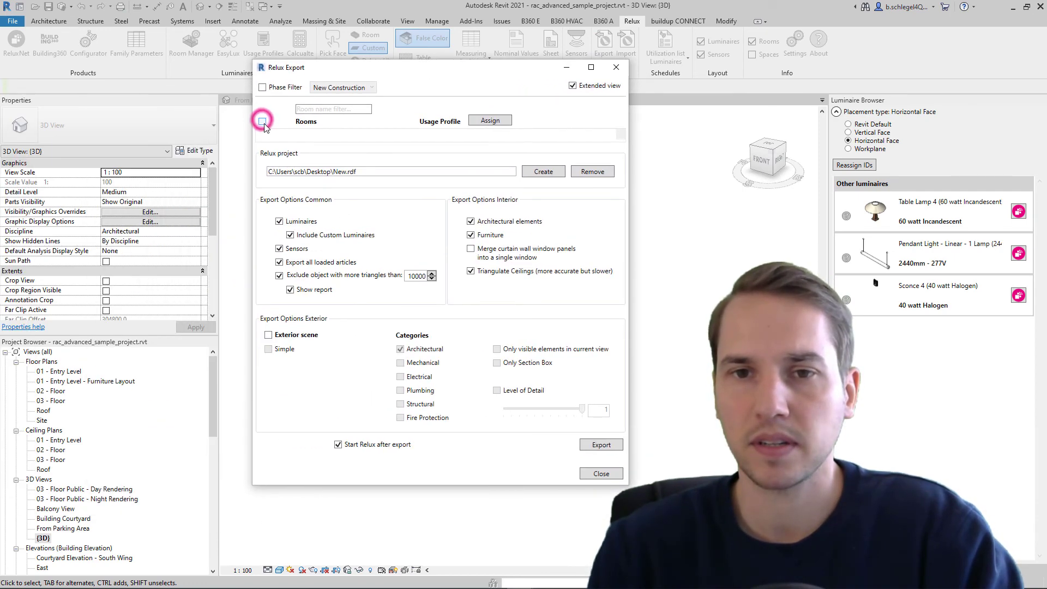
{"action": "left_click", "coordinate": [268, 335]}
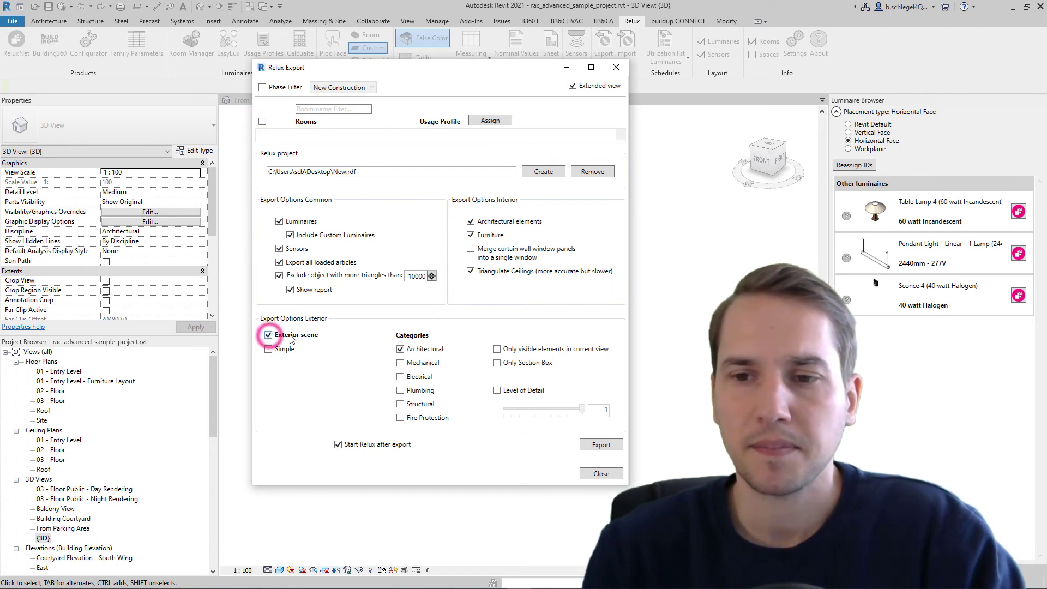
{"action": "left_click", "coordinate": [496, 363]}
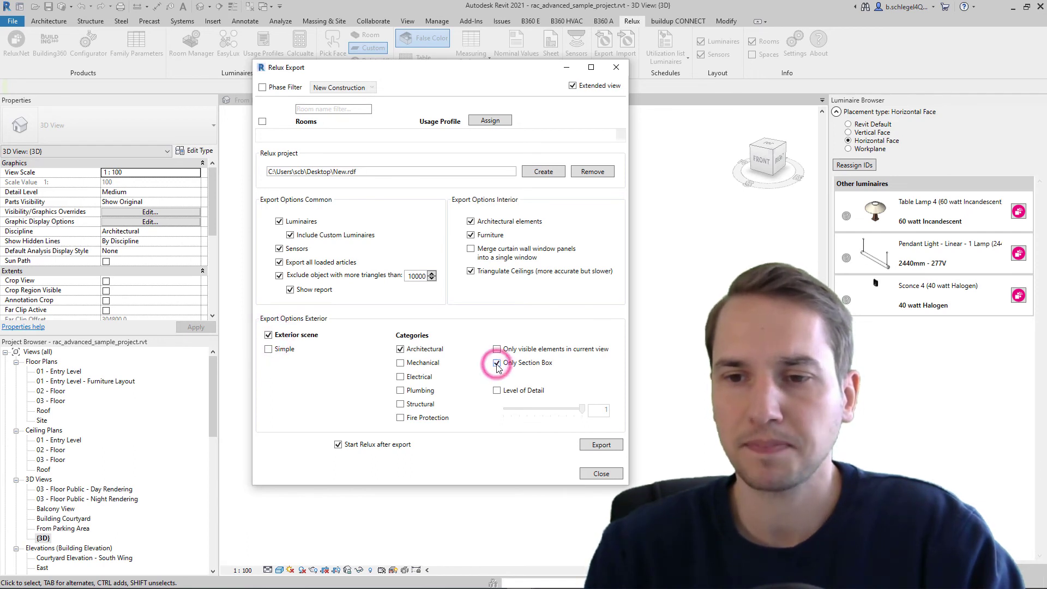
{"action": "left_click", "coordinate": [601, 445]}
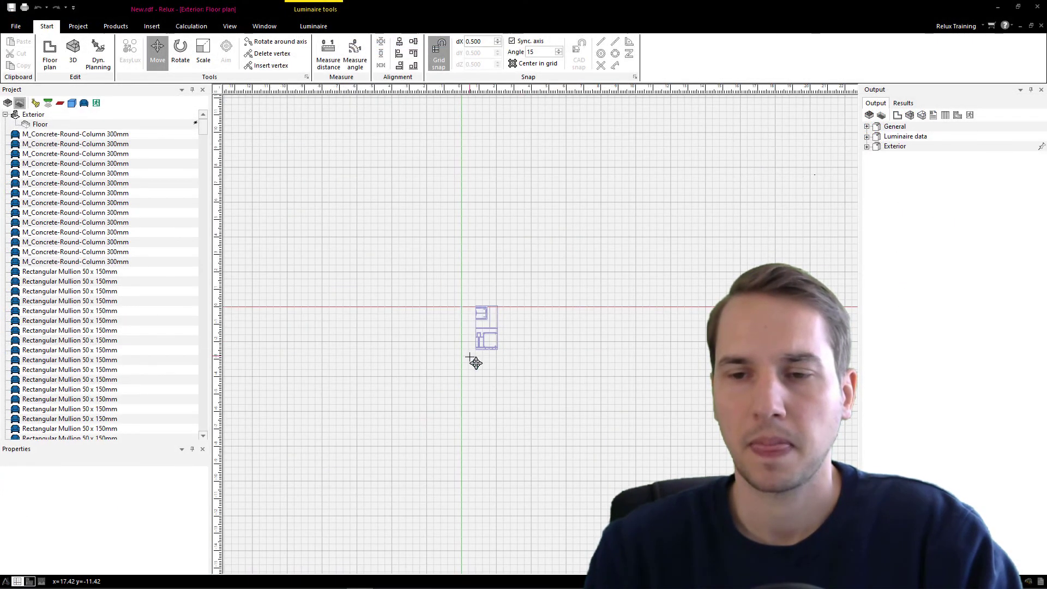
Step: Switch to the 3D view and orbit around the sectioned floors and mullioned facade of the slice
{"action": "scroll", "coordinate": [502, 369], "scroll_direction": "up", "scroll_amount": 5}
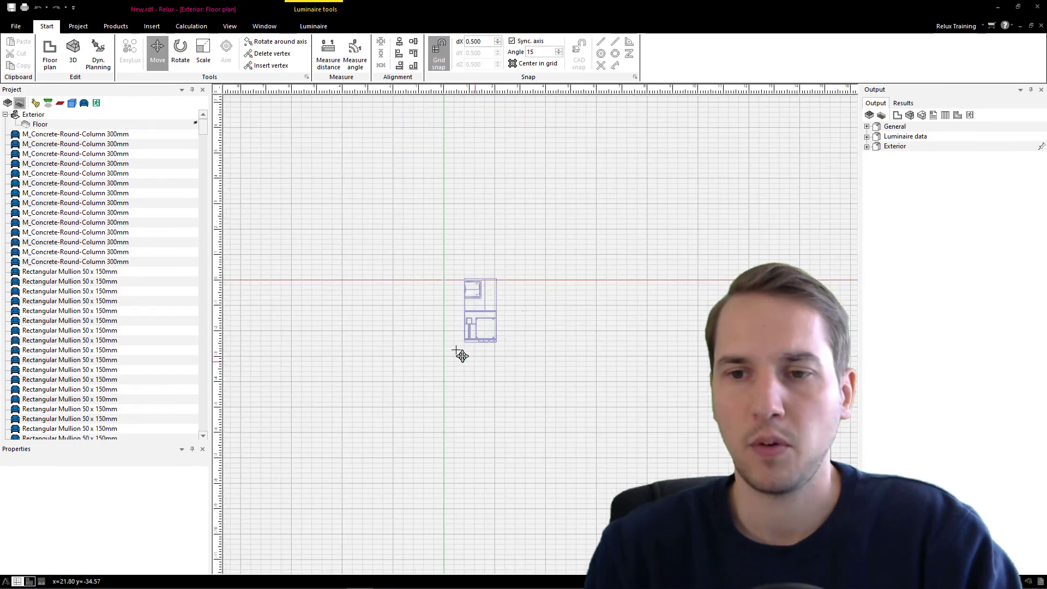
{"action": "left_click", "coordinate": [75, 54]}
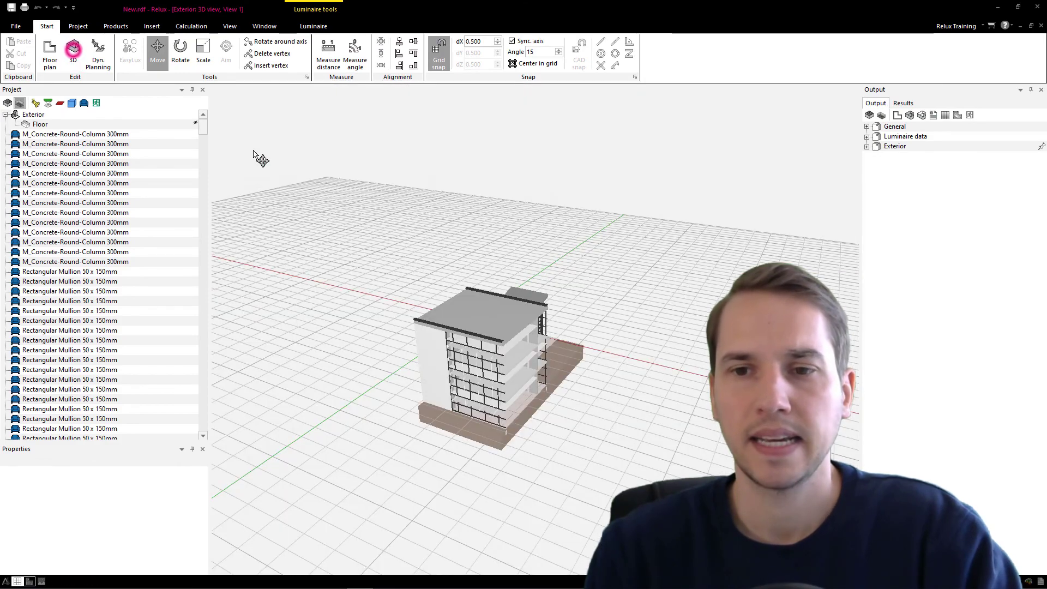
{"action": "right_click_drag", "start_coordinate": [547, 372], "coordinate": [514, 344]}
{"action": "scroll", "coordinate": [542, 341], "scroll_direction": "down", "scroll_amount": 3}
{"action": "scroll", "coordinate": [513, 345], "scroll_direction": "up", "scroll_amount": 4}
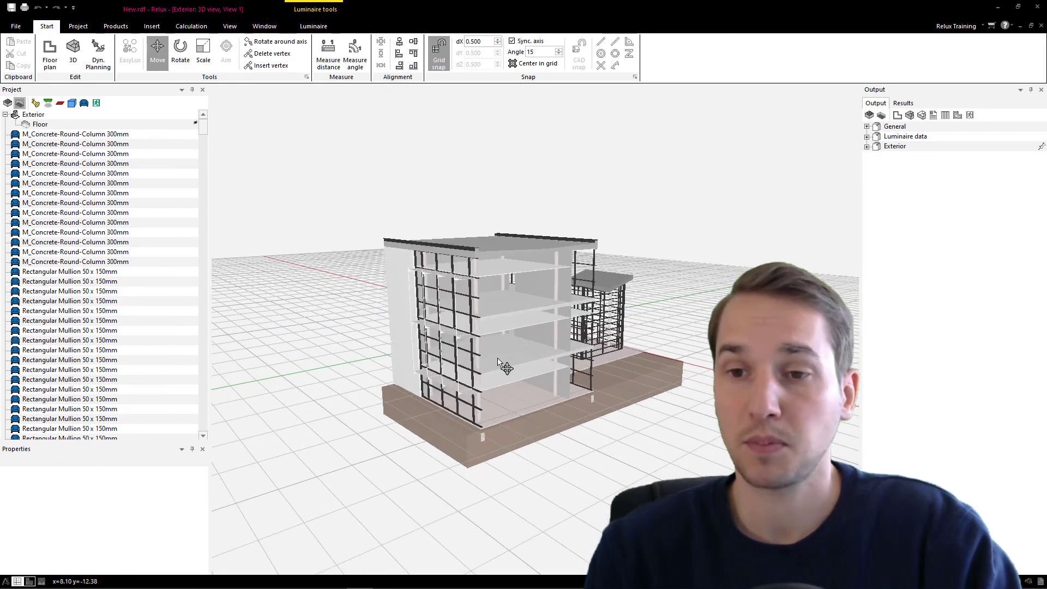